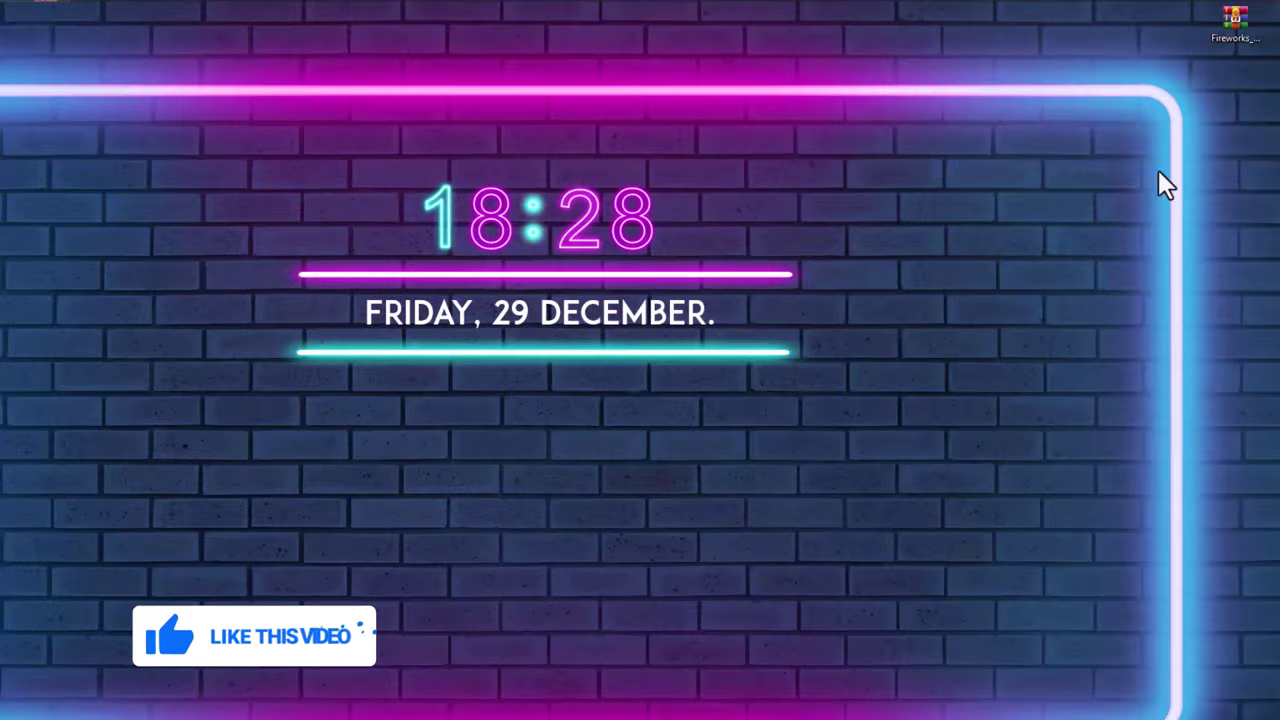
# - Refresh the desktop and extract Fireworks_by_MixPixBox.rar into a folder beside it
pyautogui.rightClick(1037, 160)
pyautogui.click(1057, 202)
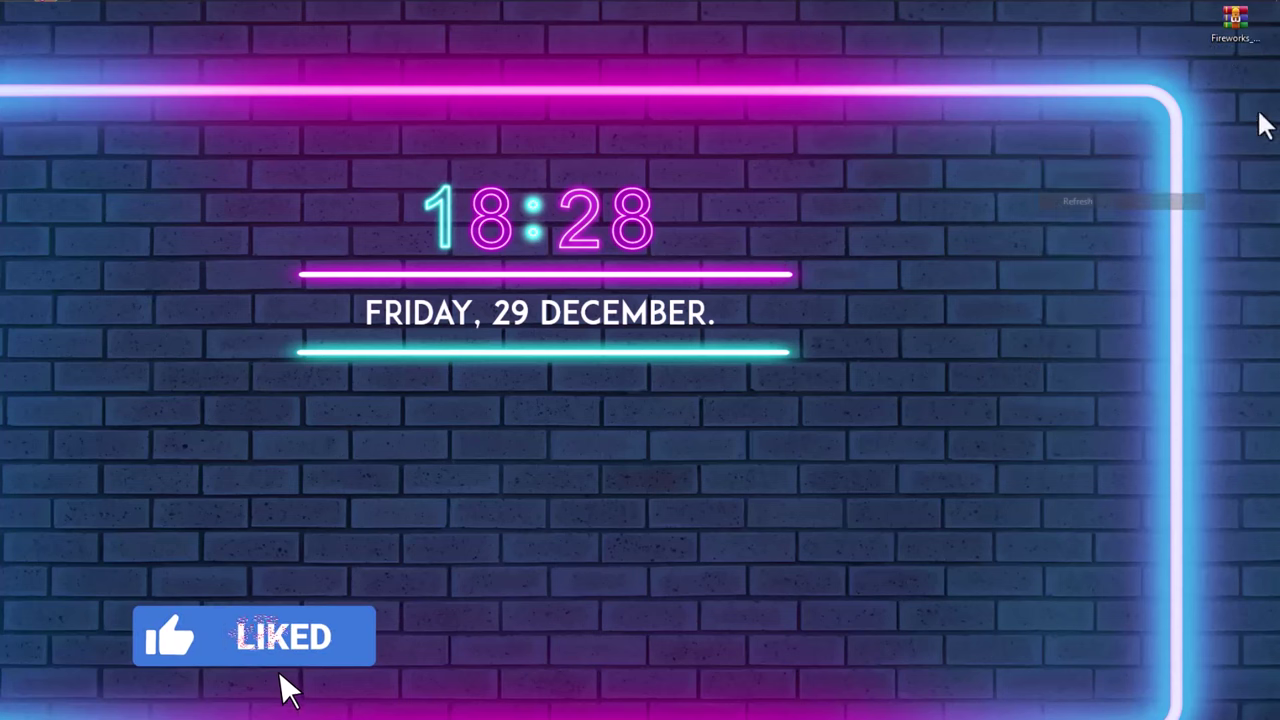
pyautogui.rightClick(1230, 32)
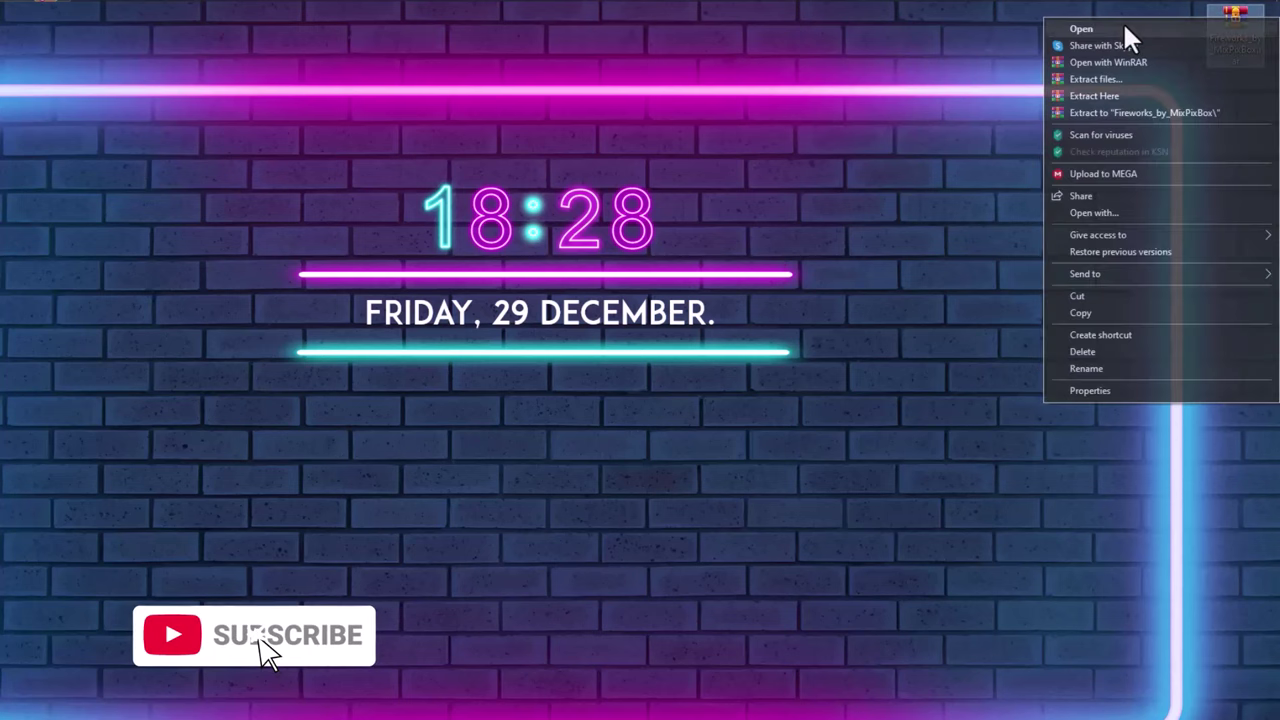
pyautogui.click(1148, 113)
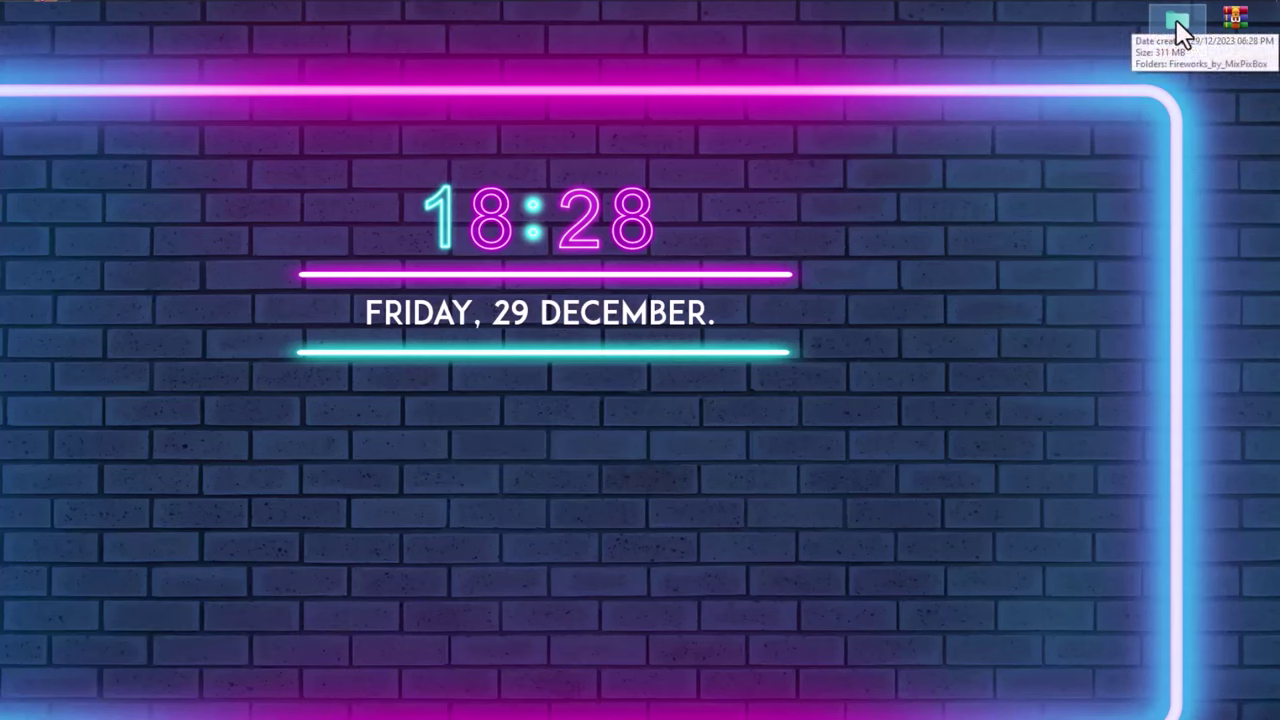
# - Open the Fireworks_by_MixPixBox folder and its image subfolder, then open Fireworks_1.jpg
pyautogui.doubleClick(1177, 22)
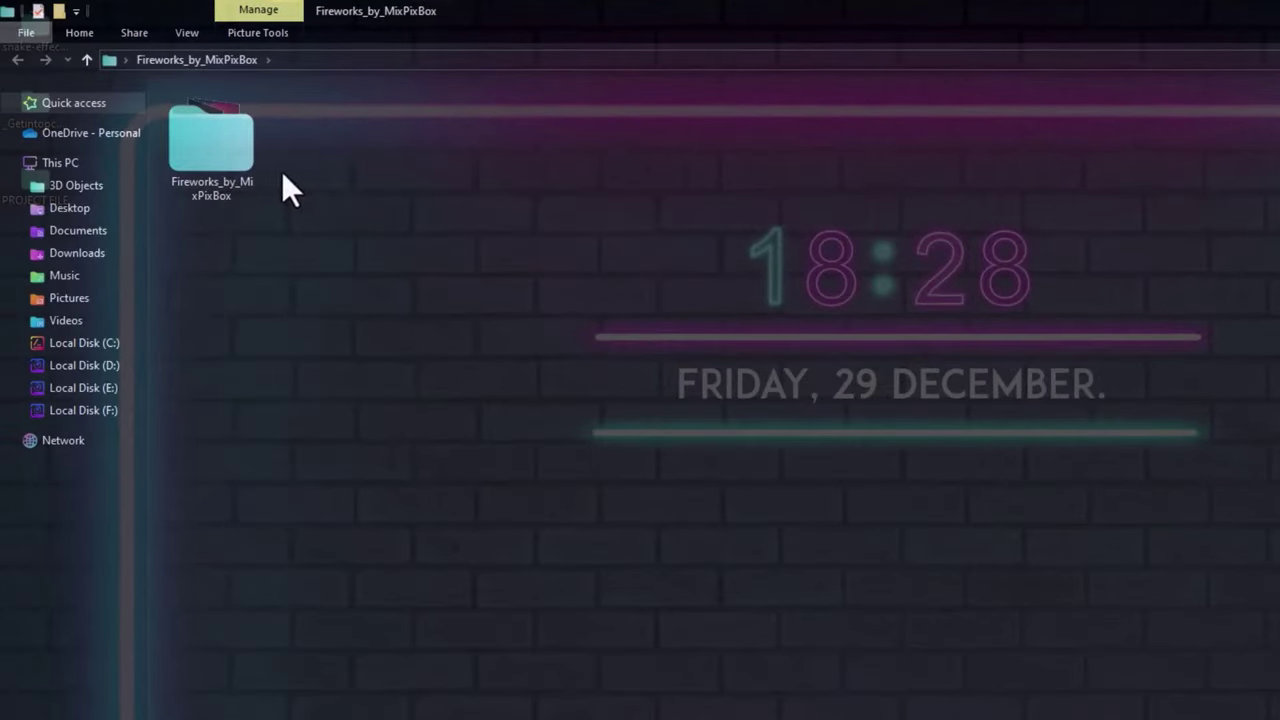
pyautogui.doubleClick(210, 172)
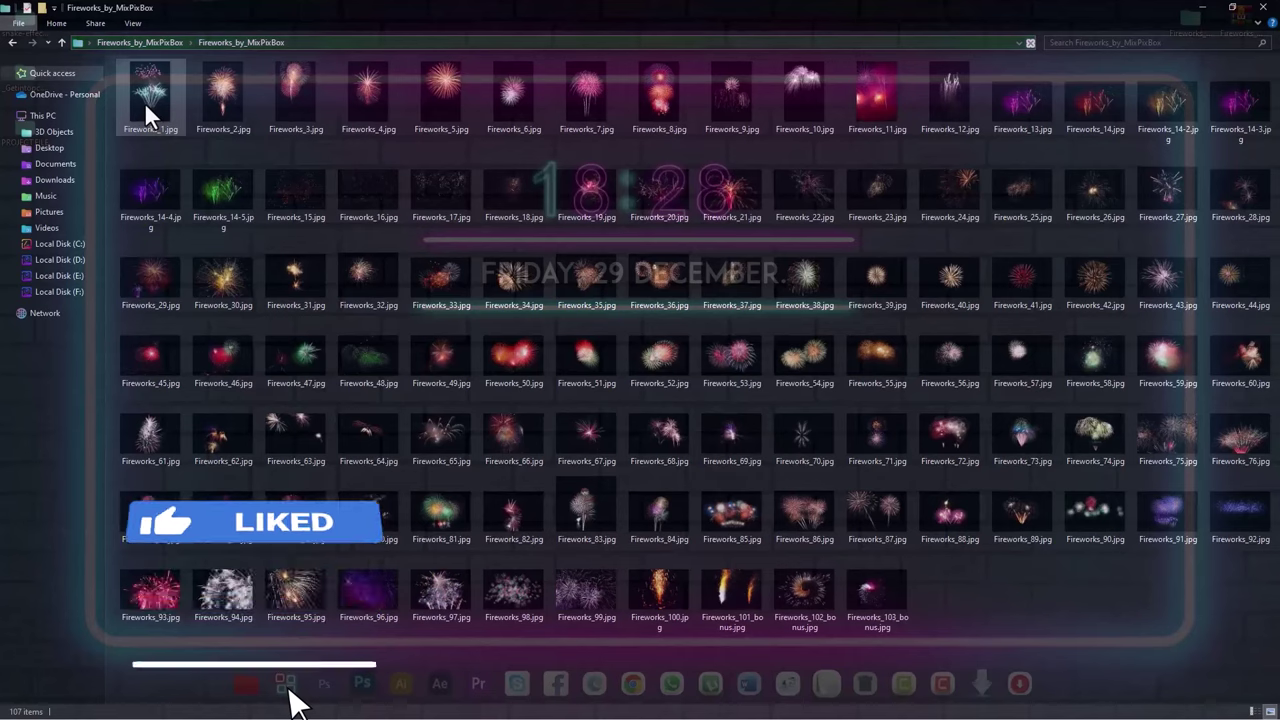
pyautogui.moveTo(1268, 648); pyautogui.dragTo(62, 40)
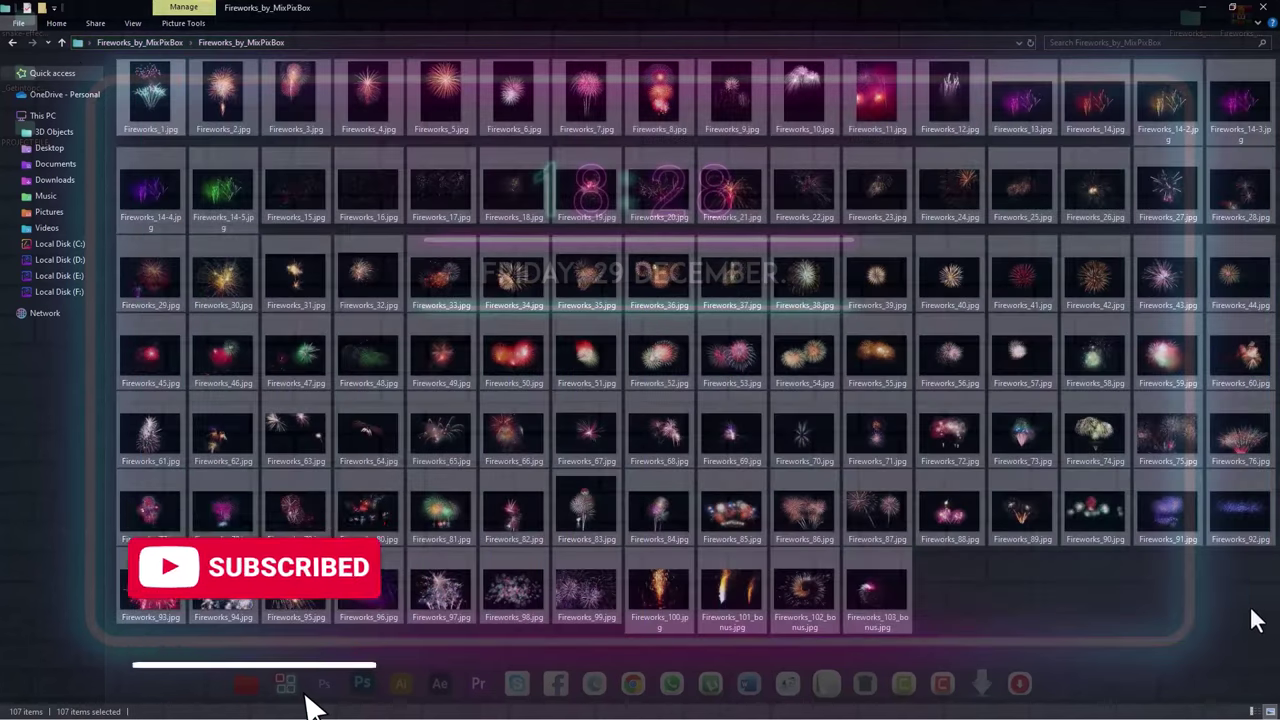
pyautogui.click(942, 465)
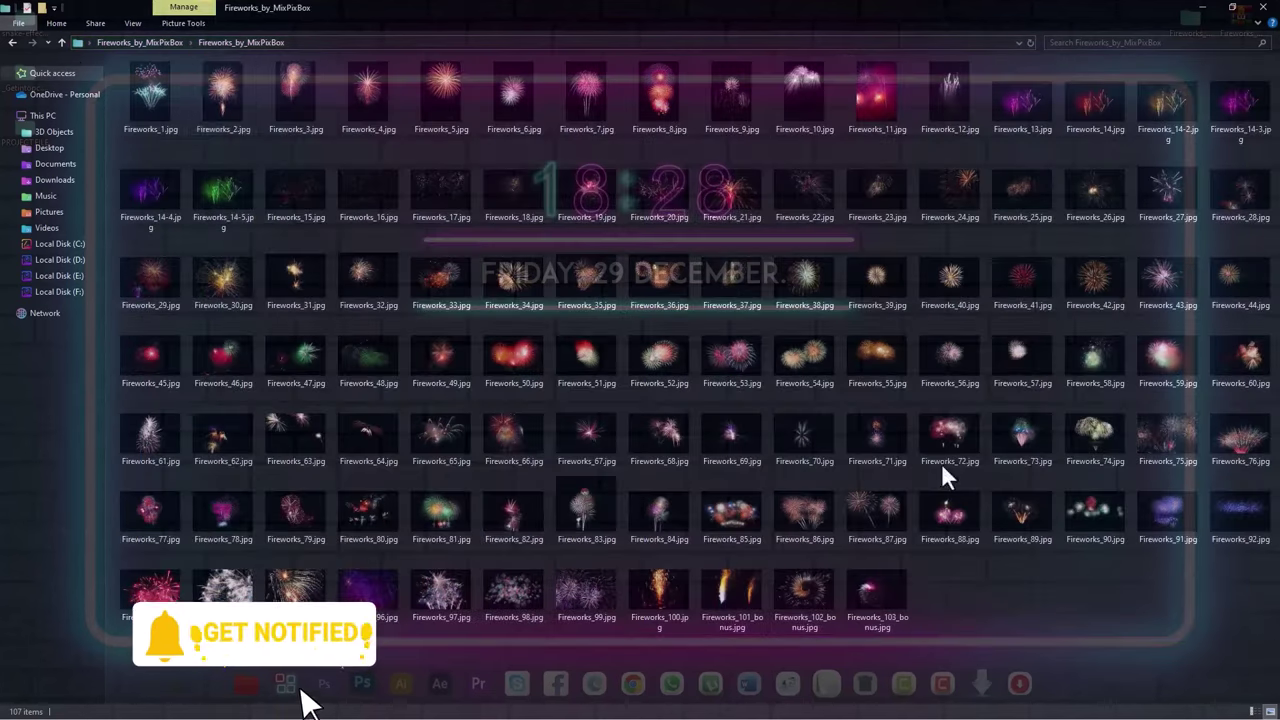
pyautogui.doubleClick(148, 106)
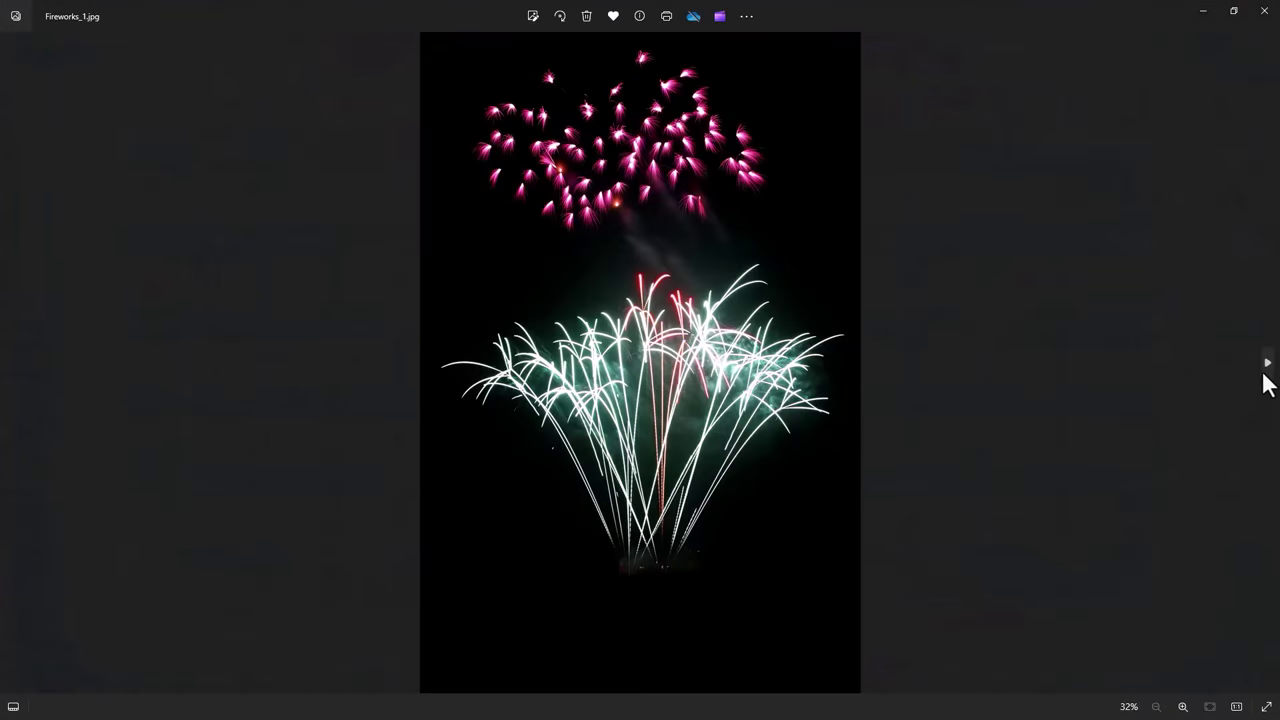
# - Preview the fireworks images up to Fireworks_5.jpg, then close Photos and the folder window
pyautogui.click(1264, 375)
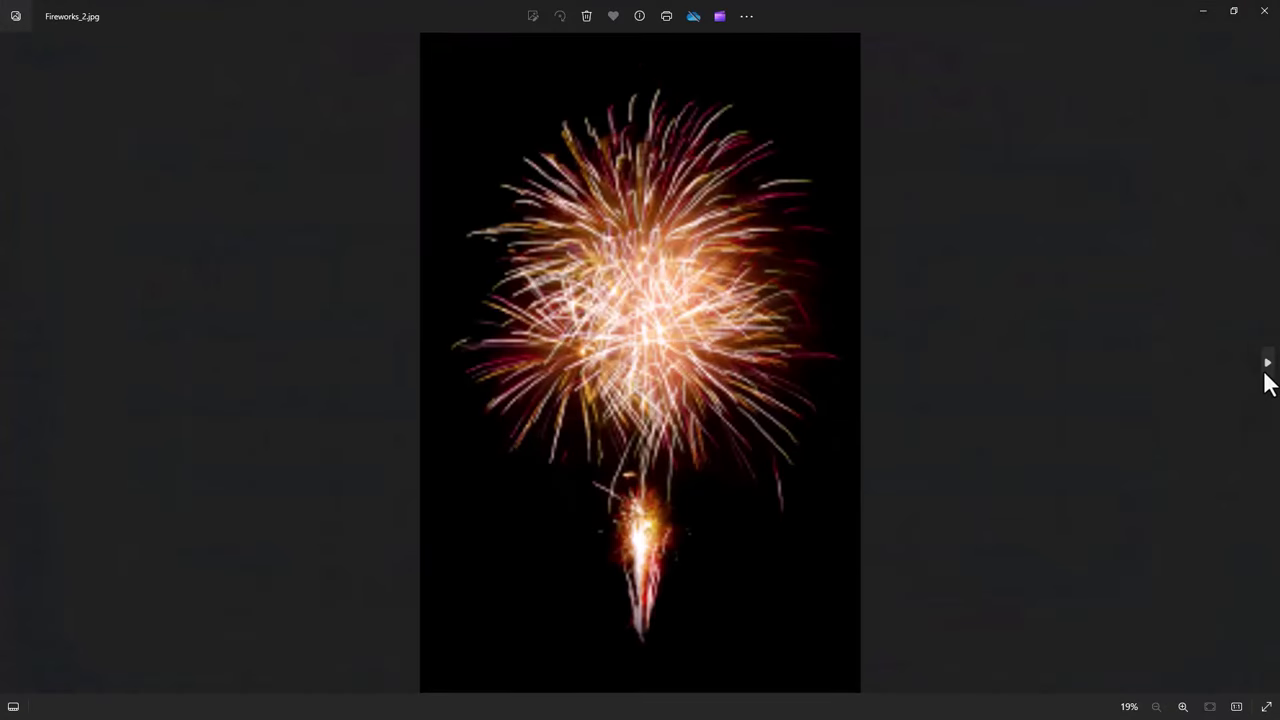
pyautogui.click(1264, 375)
pyautogui.click(1264, 375)
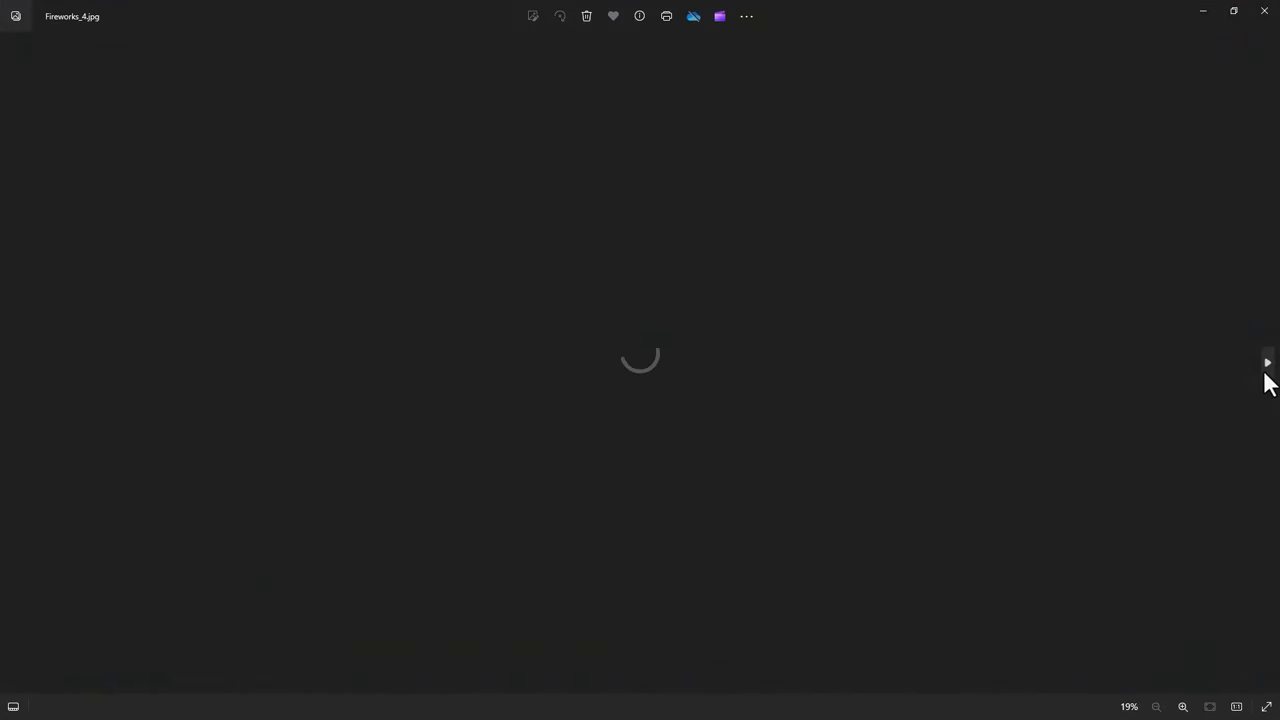
pyautogui.click(1266, 375)
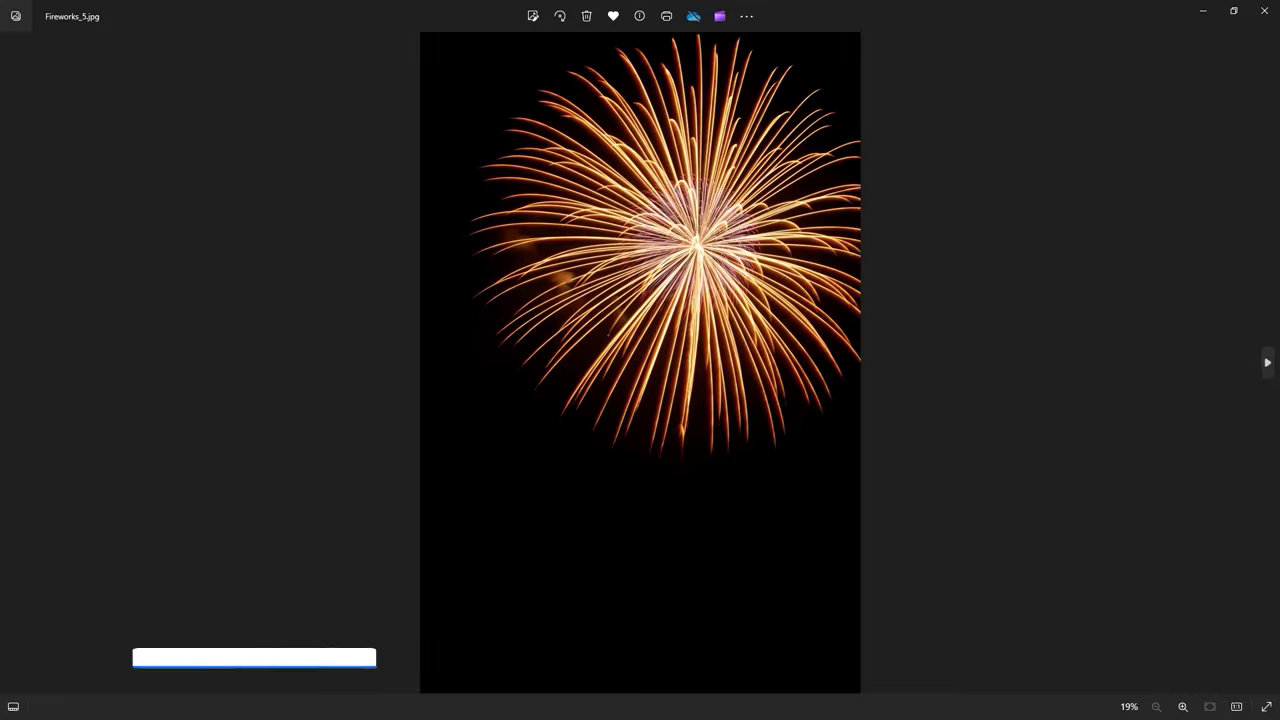
pyautogui.click(1264, 10)
pyautogui.click(1245, 628)
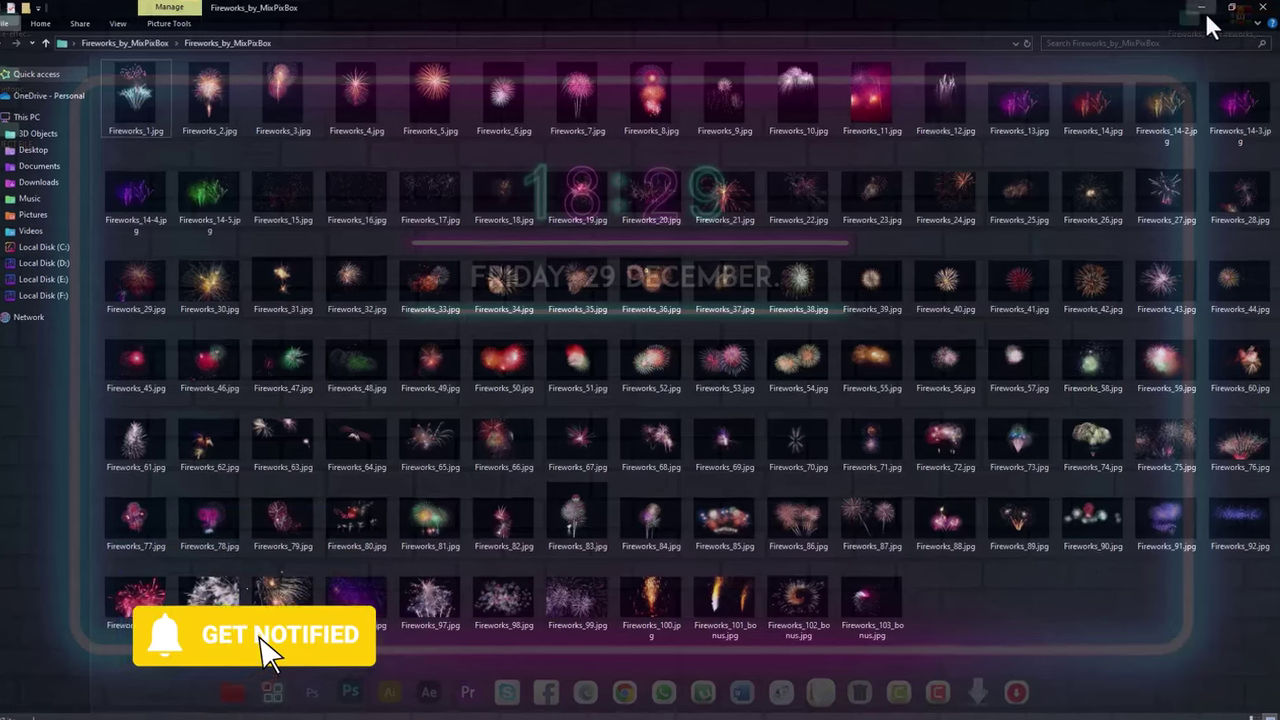
pyautogui.click(1203, 12)
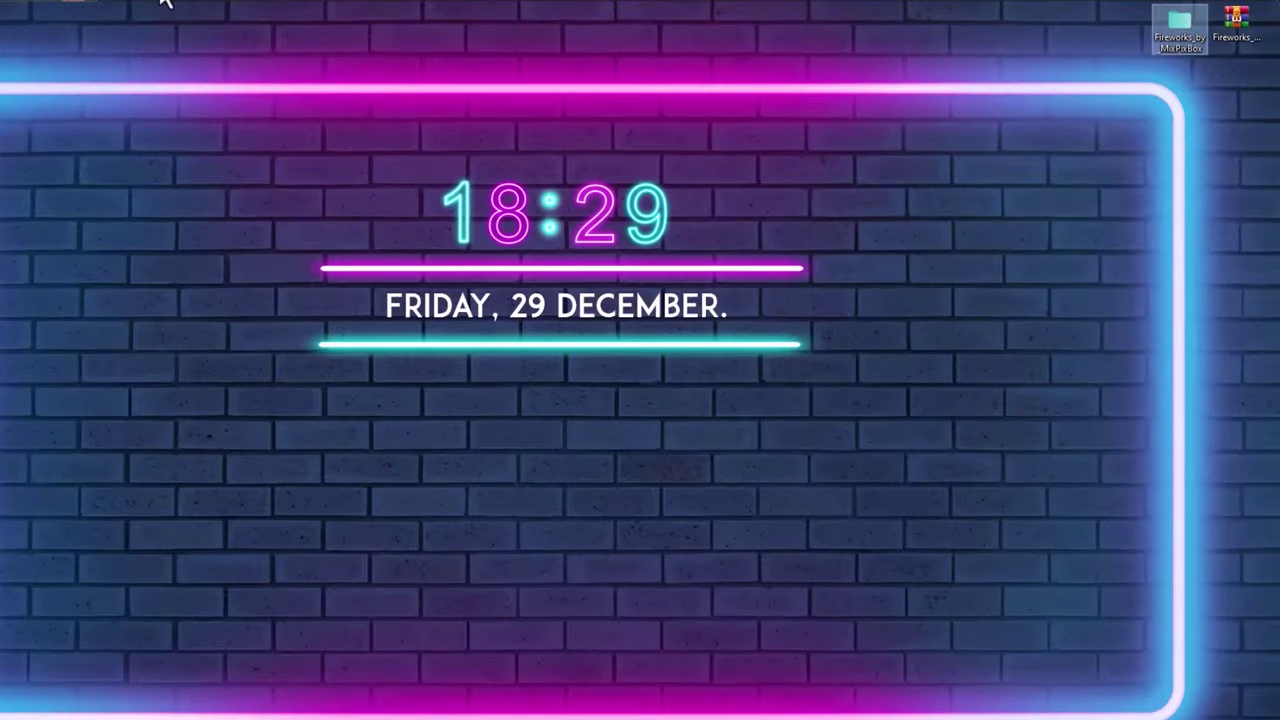
# - In Photoshop, play the Overlay Actions action on the night city photo and continue past its message
pyautogui.click(374, 14)
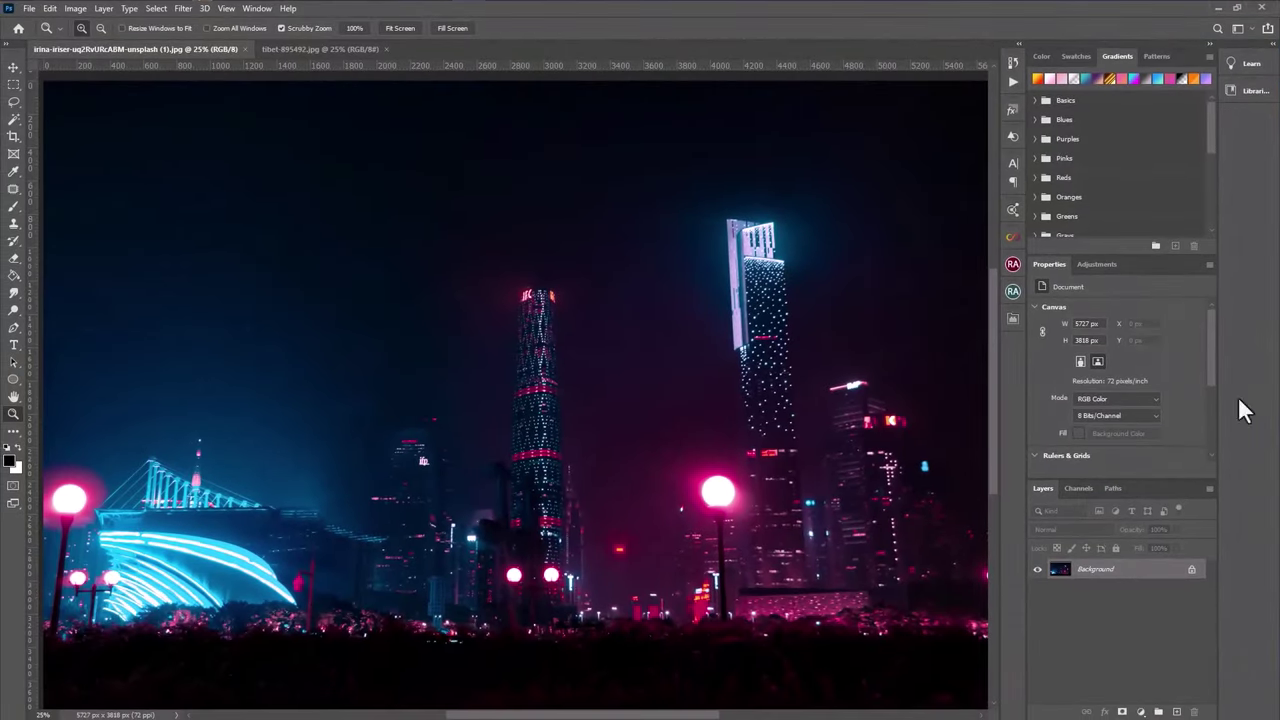
pyautogui.press('v')
pyautogui.click(1013, 81)
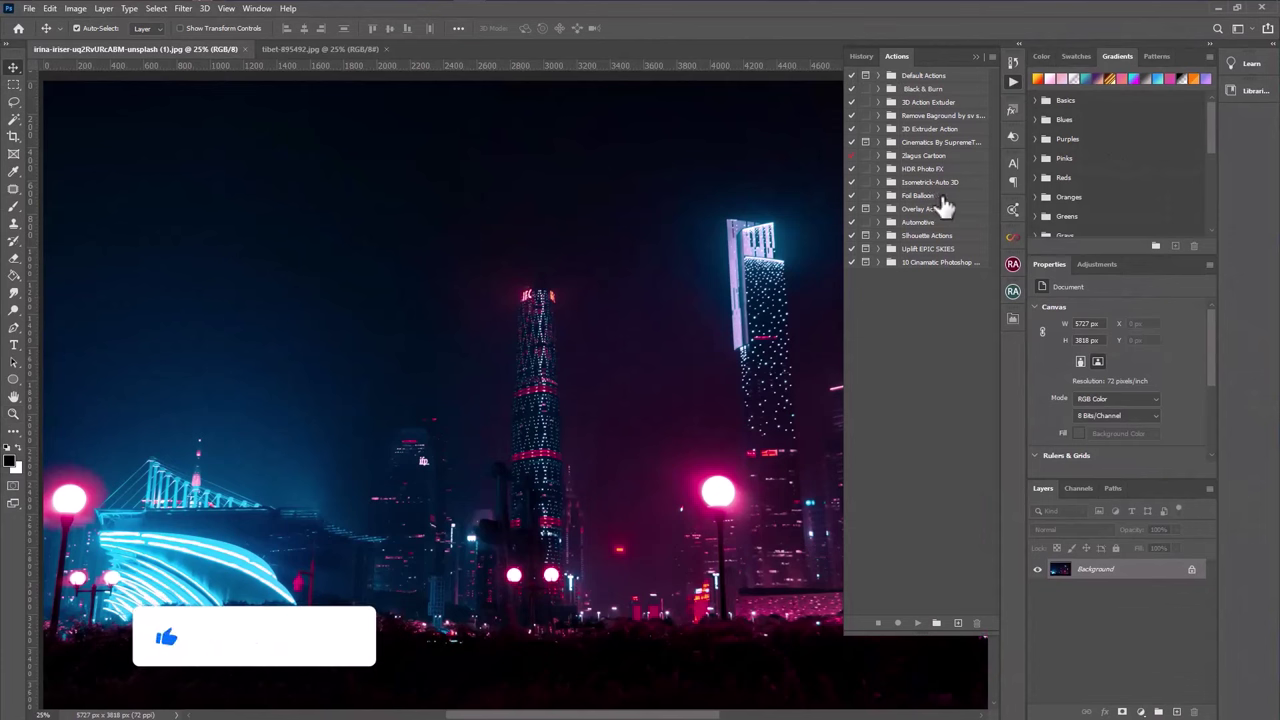
pyautogui.click(879, 208)
pyautogui.click(920, 222)
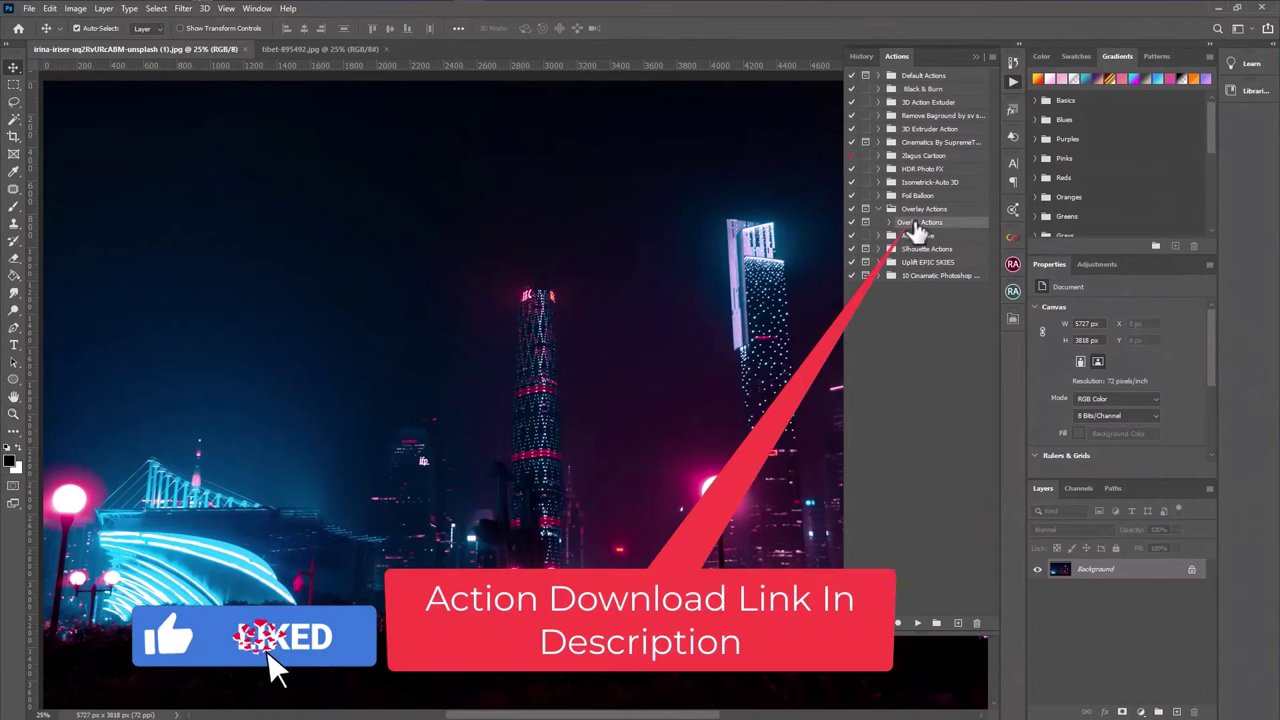
pyautogui.click(918, 625)
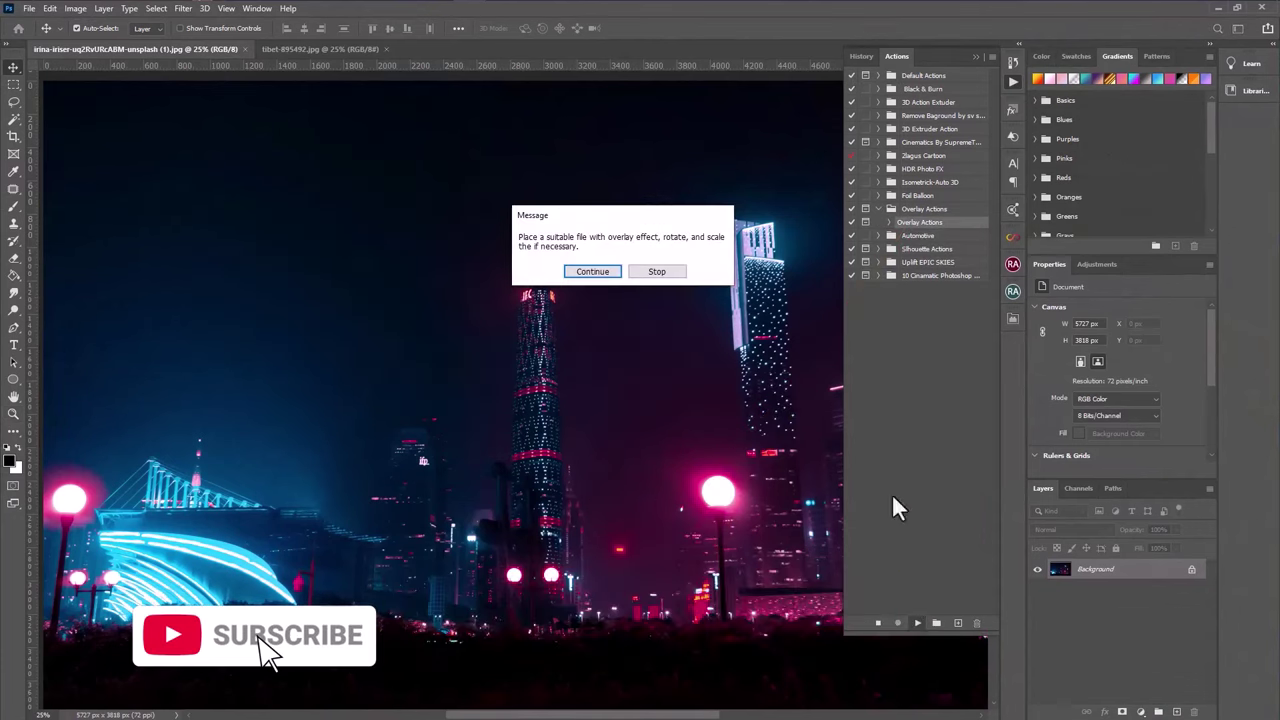
pyautogui.click(598, 272)
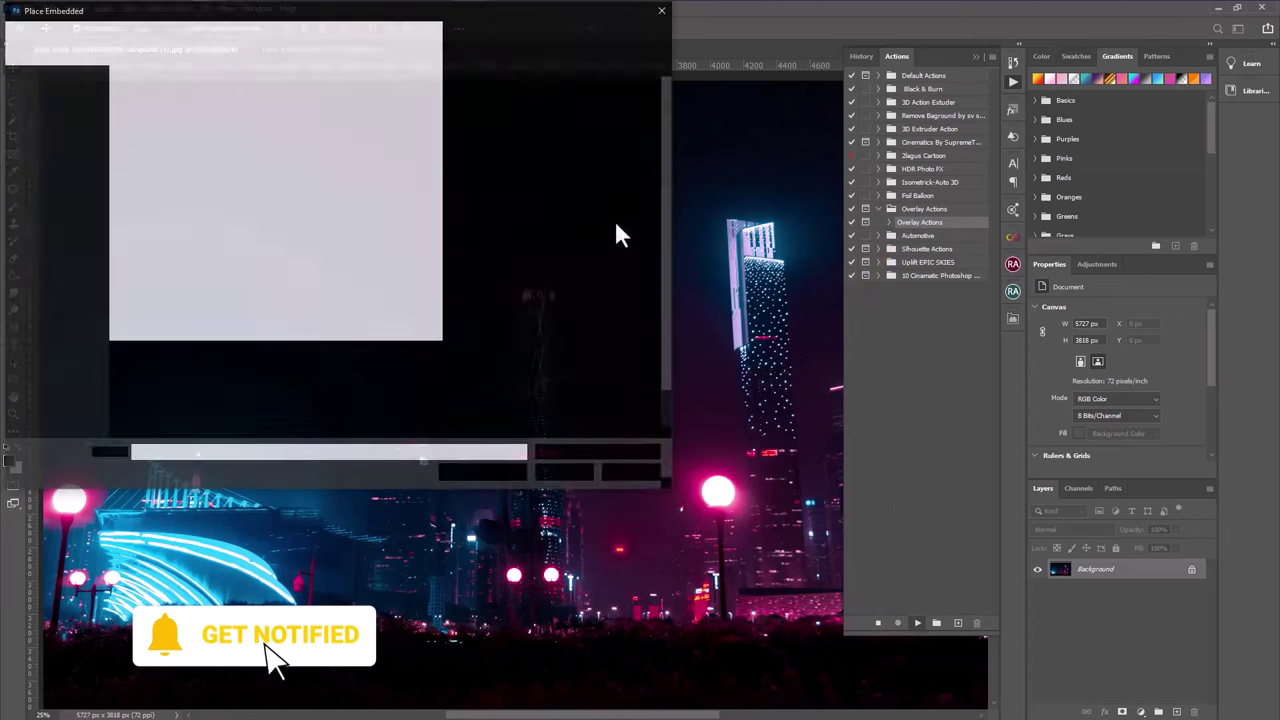
# - Place Fireworks_87.jpg, scale it to 287% and position it in the upper-left sky
pyautogui.click(616, 150)
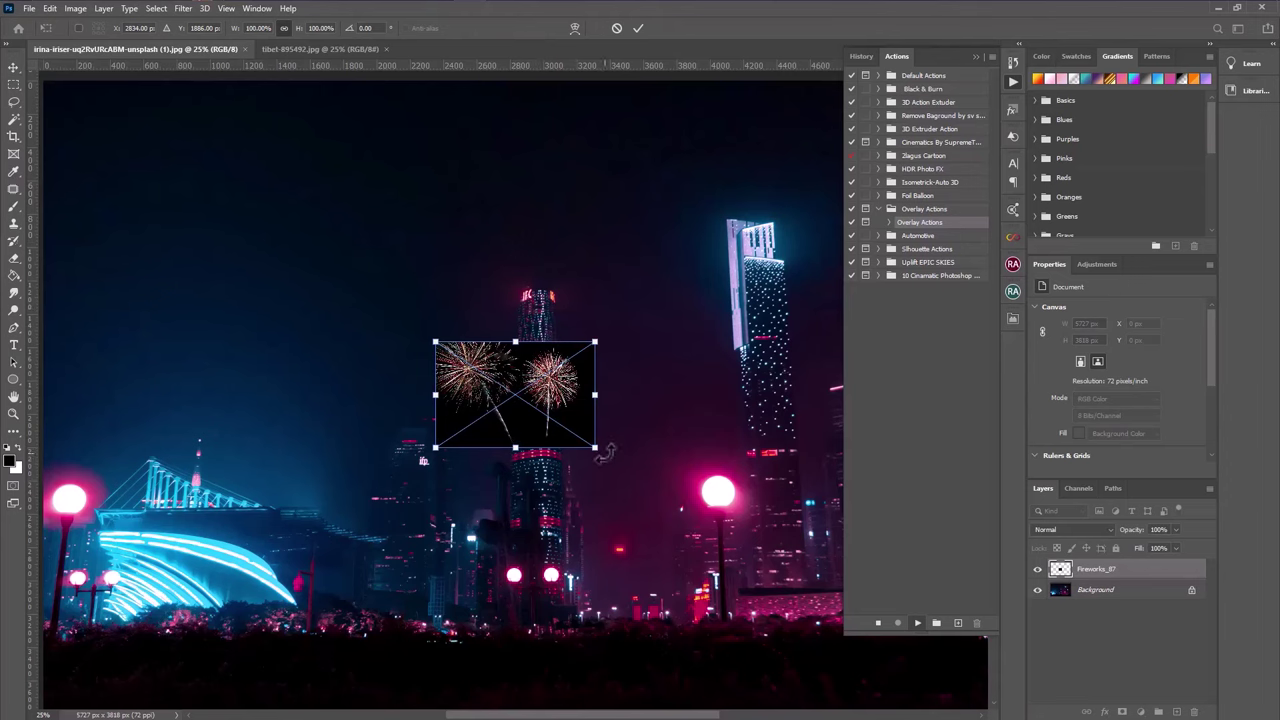
pyautogui.moveTo(597, 451); pyautogui.dragTo(897, 645)
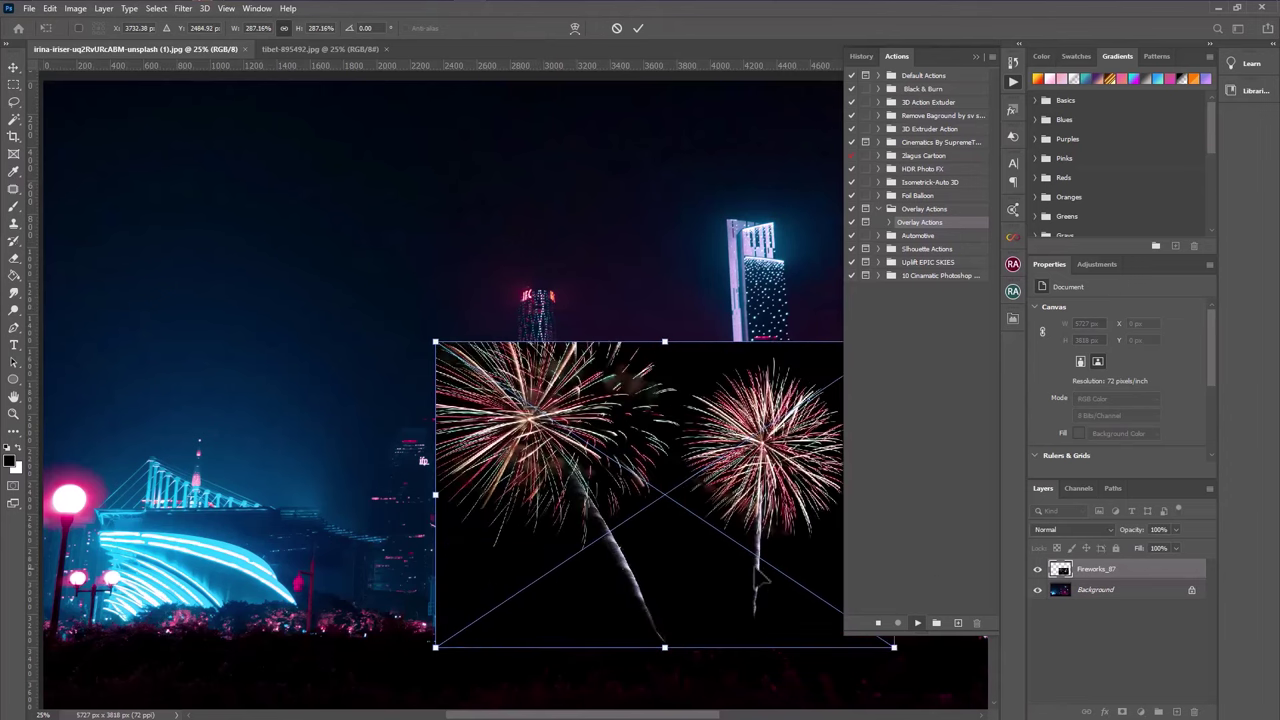
pyautogui.moveTo(663, 535)
pyautogui.mouseDown()
pyautogui.moveTo(447, 425)
pyautogui.moveTo(440, 316)
pyautogui.mouseUp()
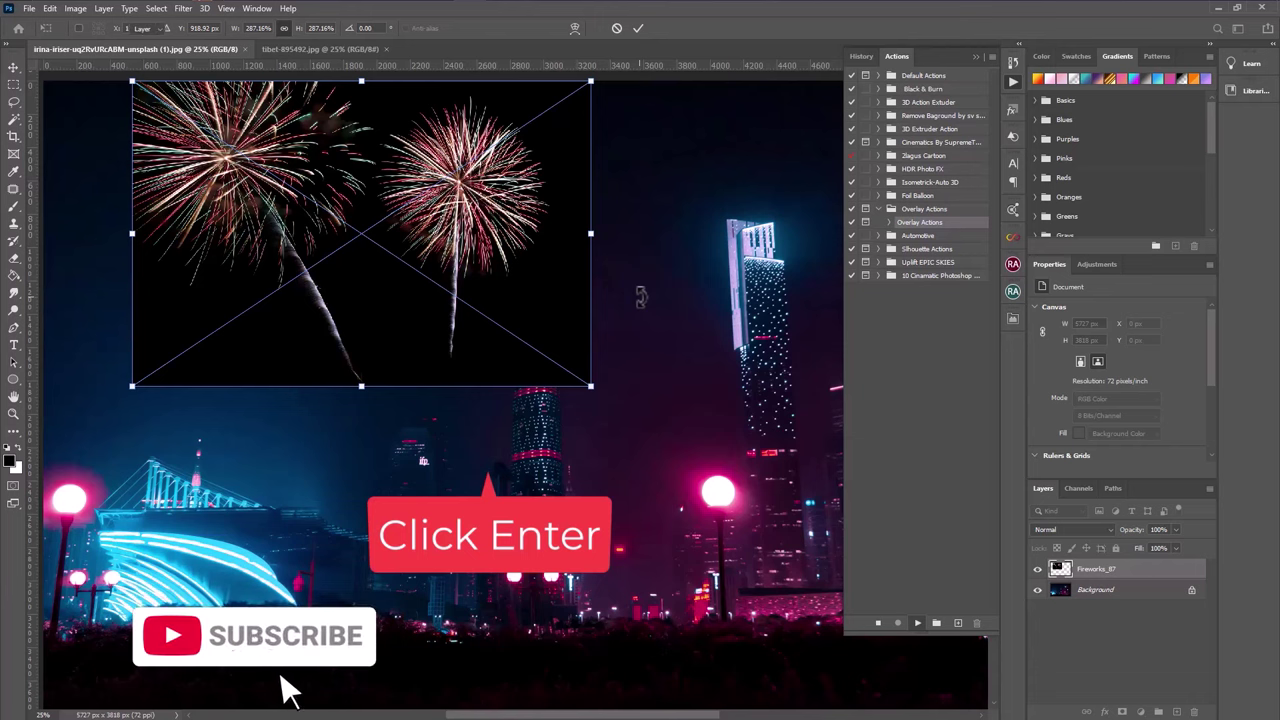
pyautogui.press('Return')
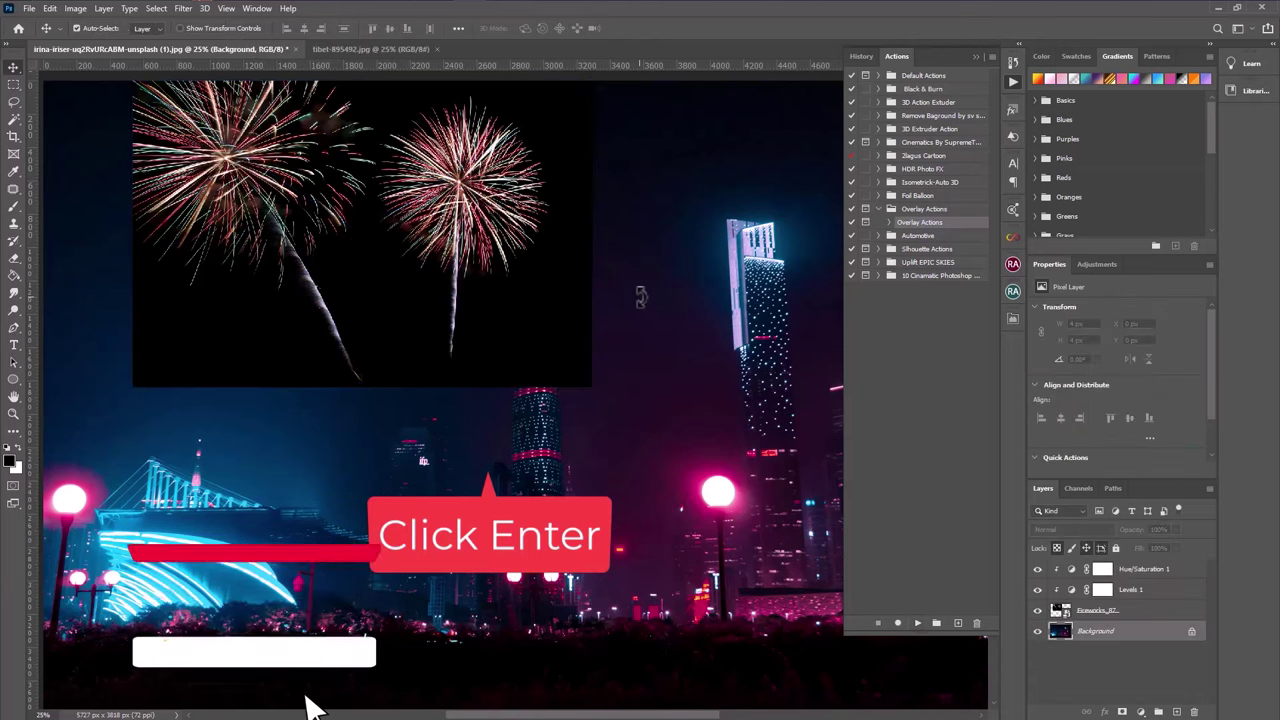
# - Free-transform the fireworks layer to 2655×1770 px, shifted left to the image edge
pyautogui.click(234, 349)
pyautogui.click(49, 8)
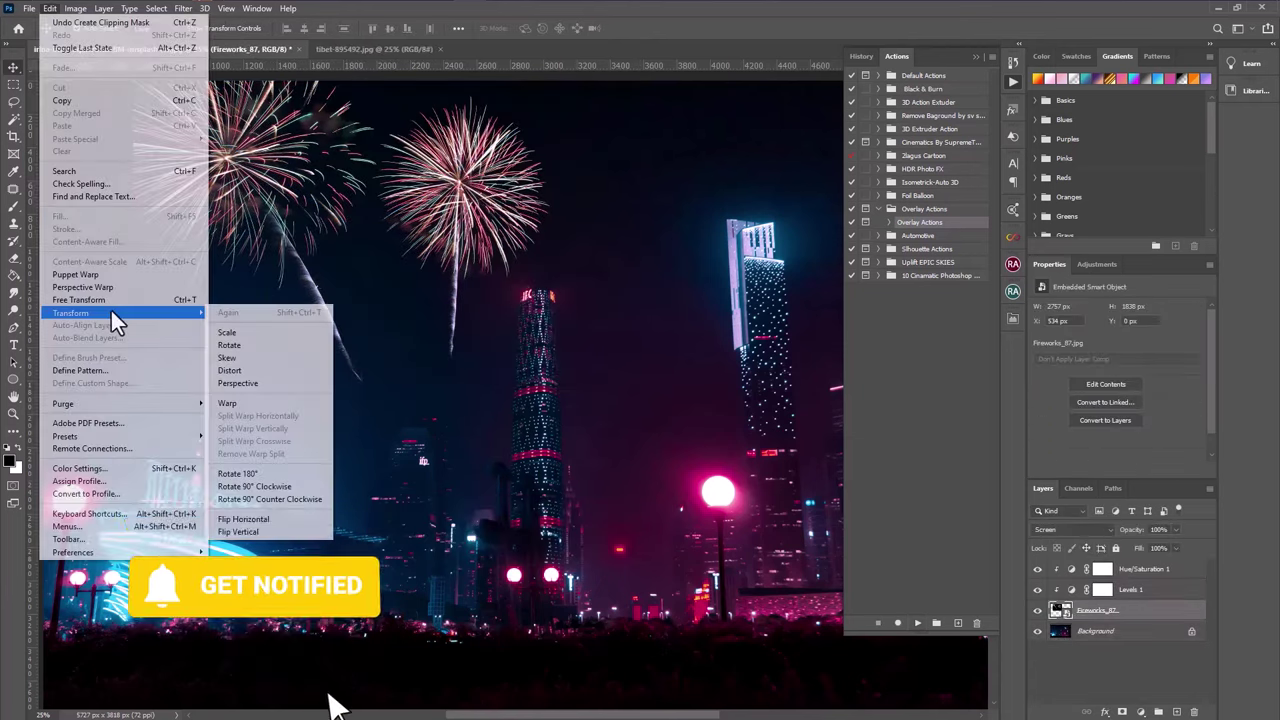
pyautogui.click(106, 296)
pyautogui.moveTo(529, 195); pyautogui.dragTo(440, 195)
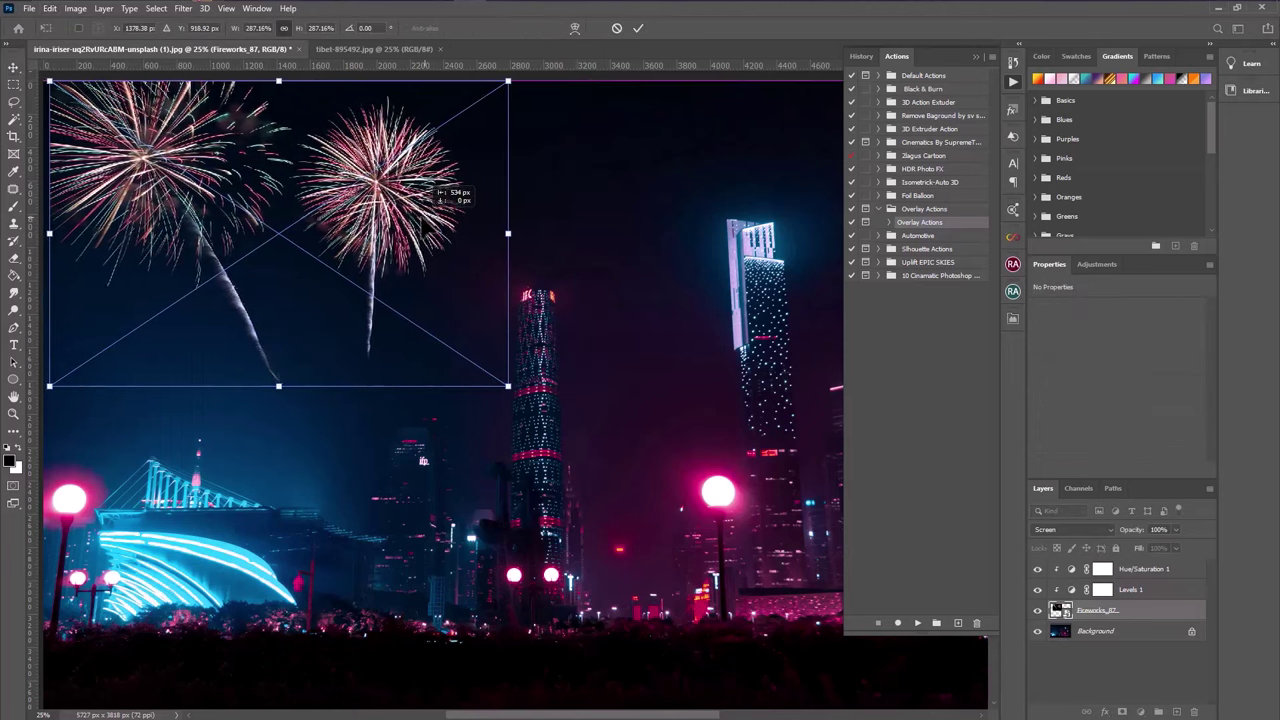
pyautogui.moveTo(500, 387); pyautogui.dragTo(487, 377)
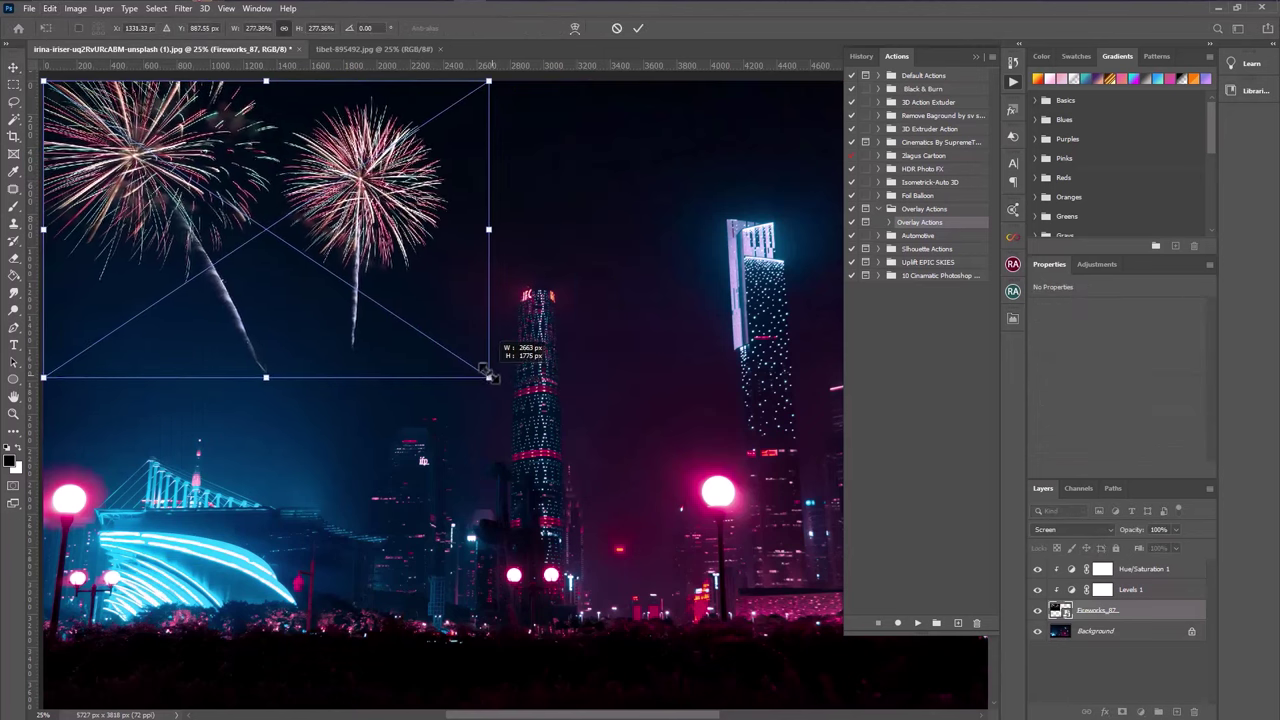
pyautogui.click(20, 72)
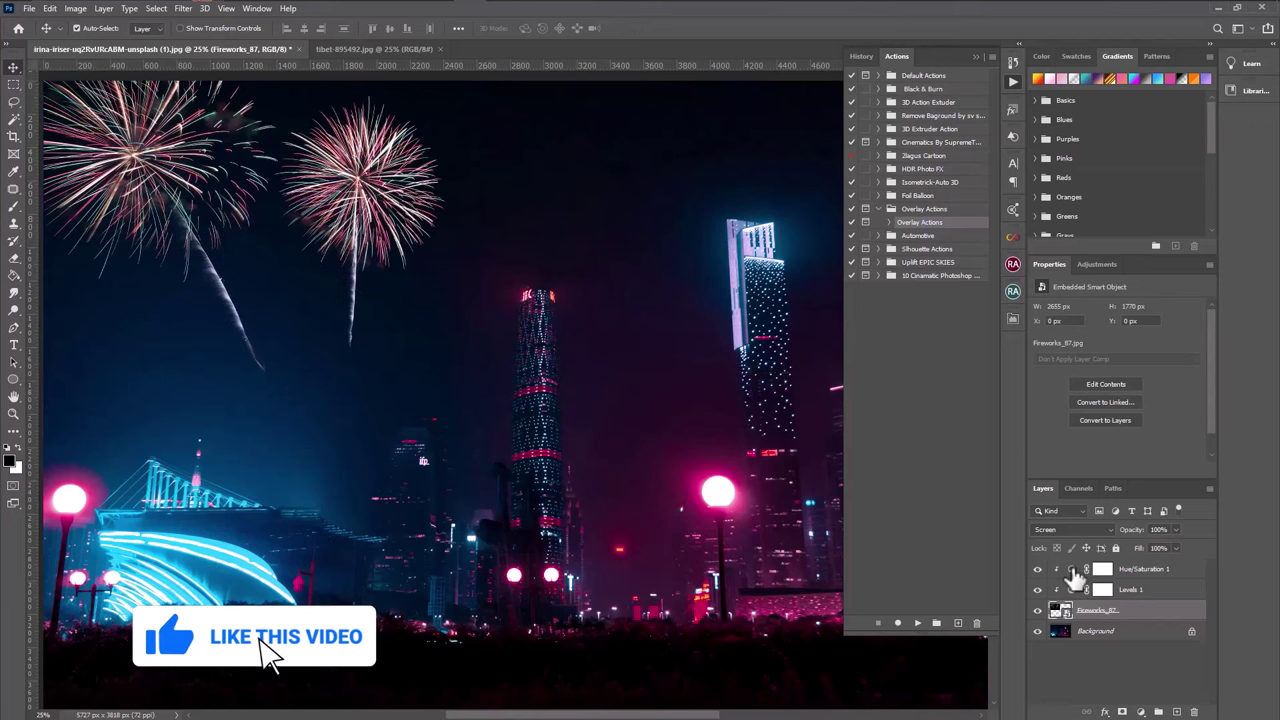
pyautogui.click(1076, 570)
# - Try red and yellow Colorize tints, then turn Colorize off, keeping Saturation +28
pyautogui.click(1104, 430)
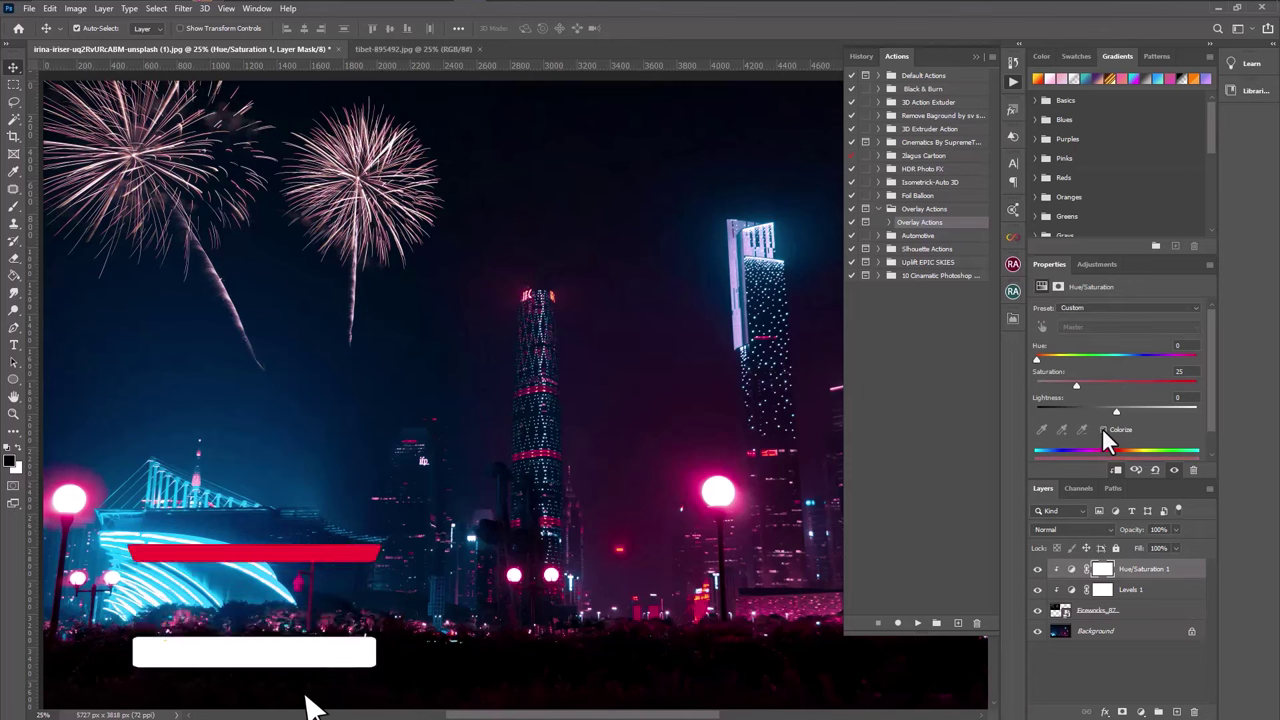
pyautogui.moveTo(1116, 385); pyautogui.dragTo(1145, 385)
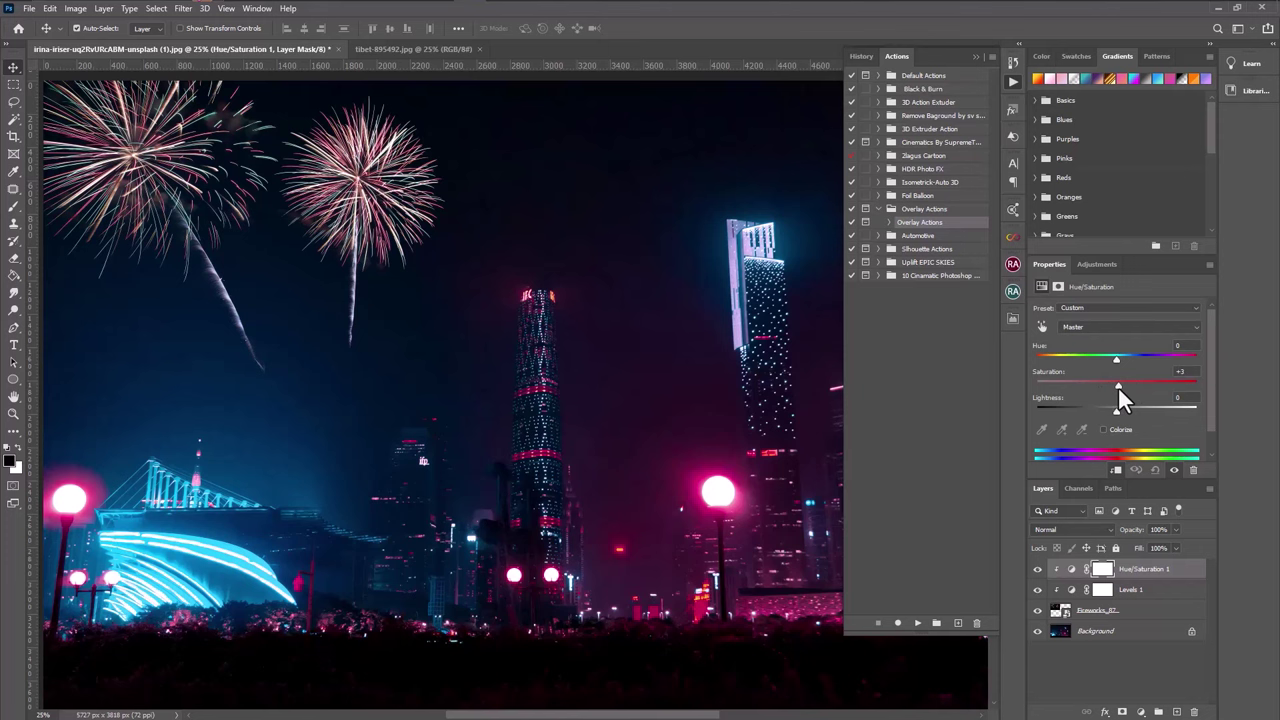
pyautogui.click(1104, 429)
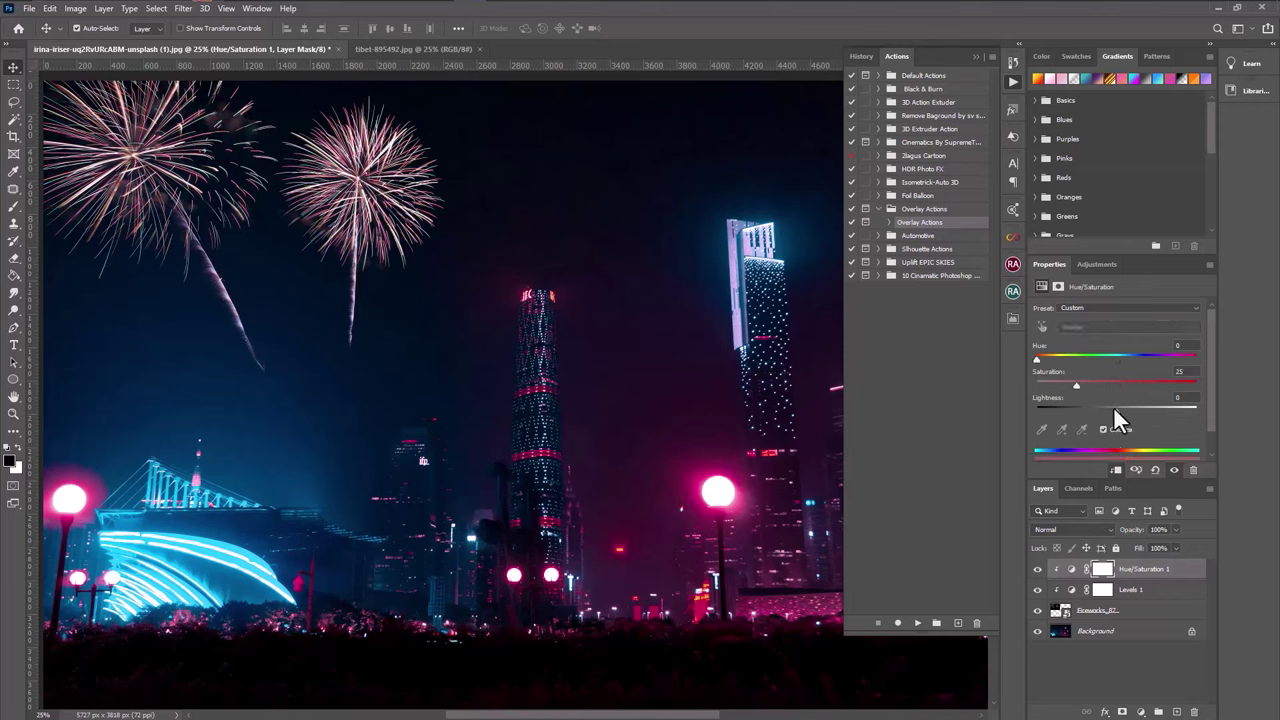
pyautogui.moveTo(1076, 386); pyautogui.dragTo(1197, 385)
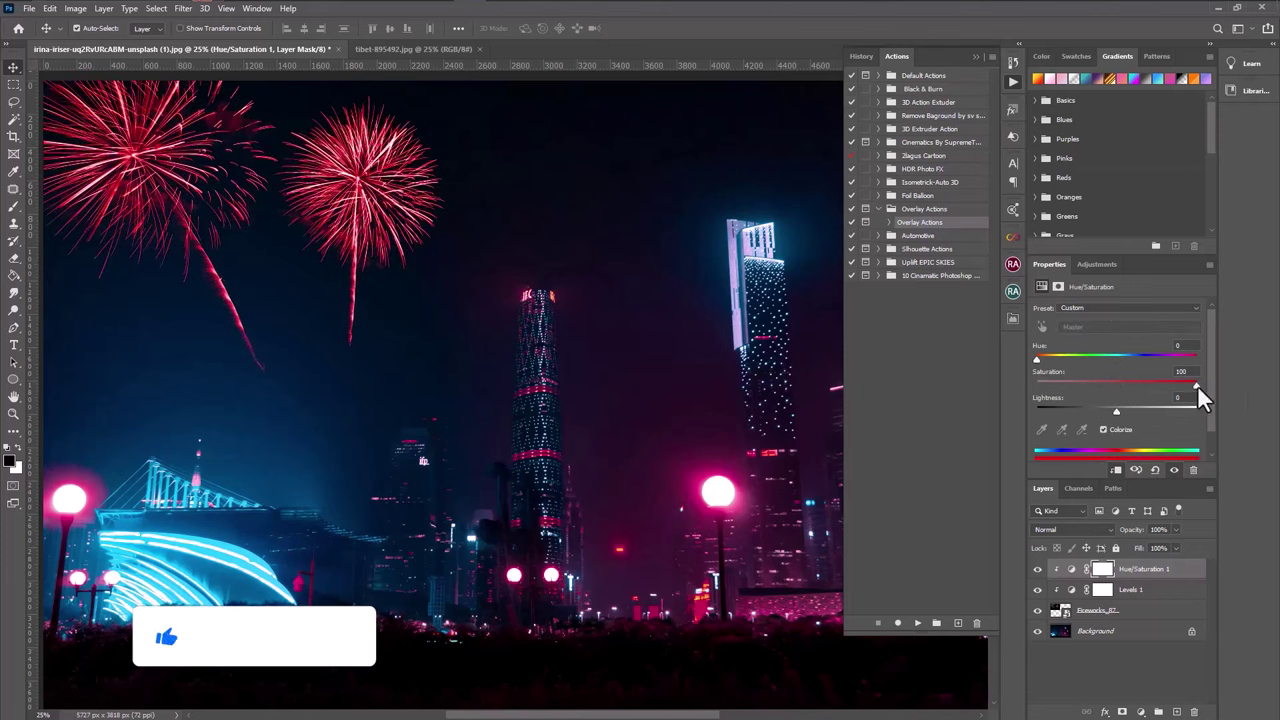
pyautogui.moveTo(1036, 359)
pyautogui.mouseDown()
pyautogui.moveTo(1199, 360)
pyautogui.moveTo(1039, 361)
pyautogui.moveTo(1062, 363)
pyautogui.mouseUp()
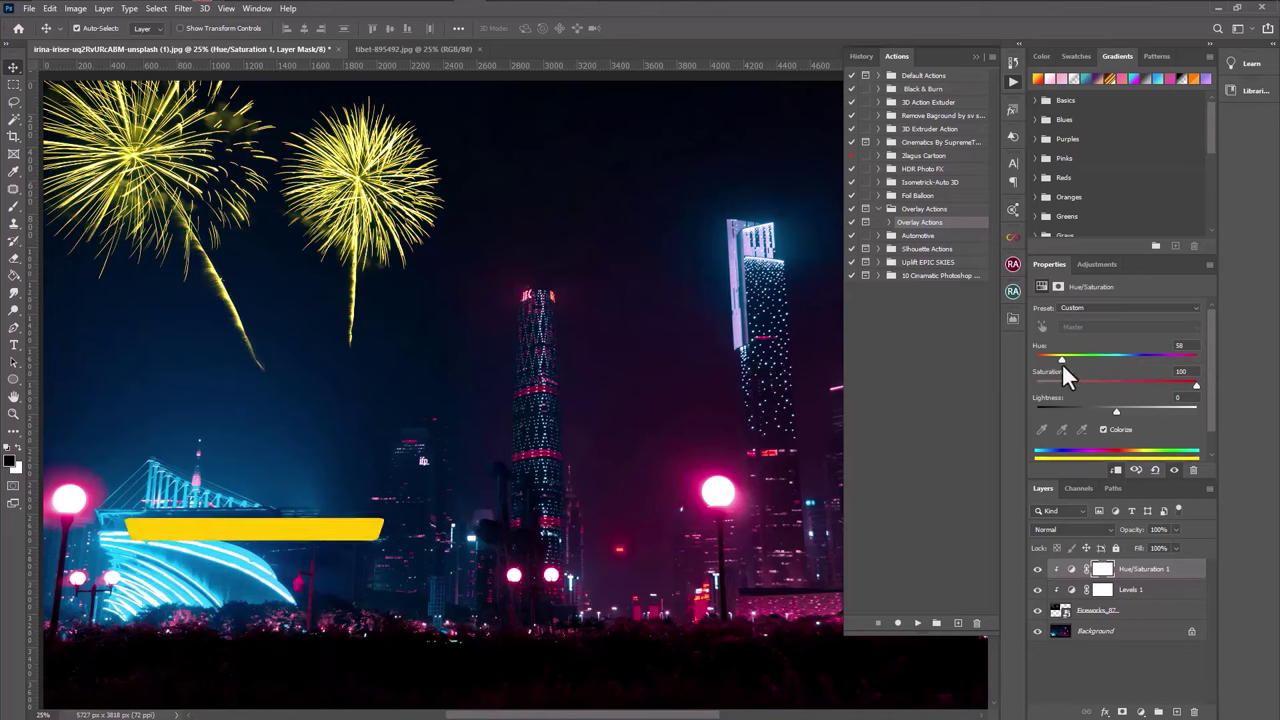
pyautogui.click(1103, 429)
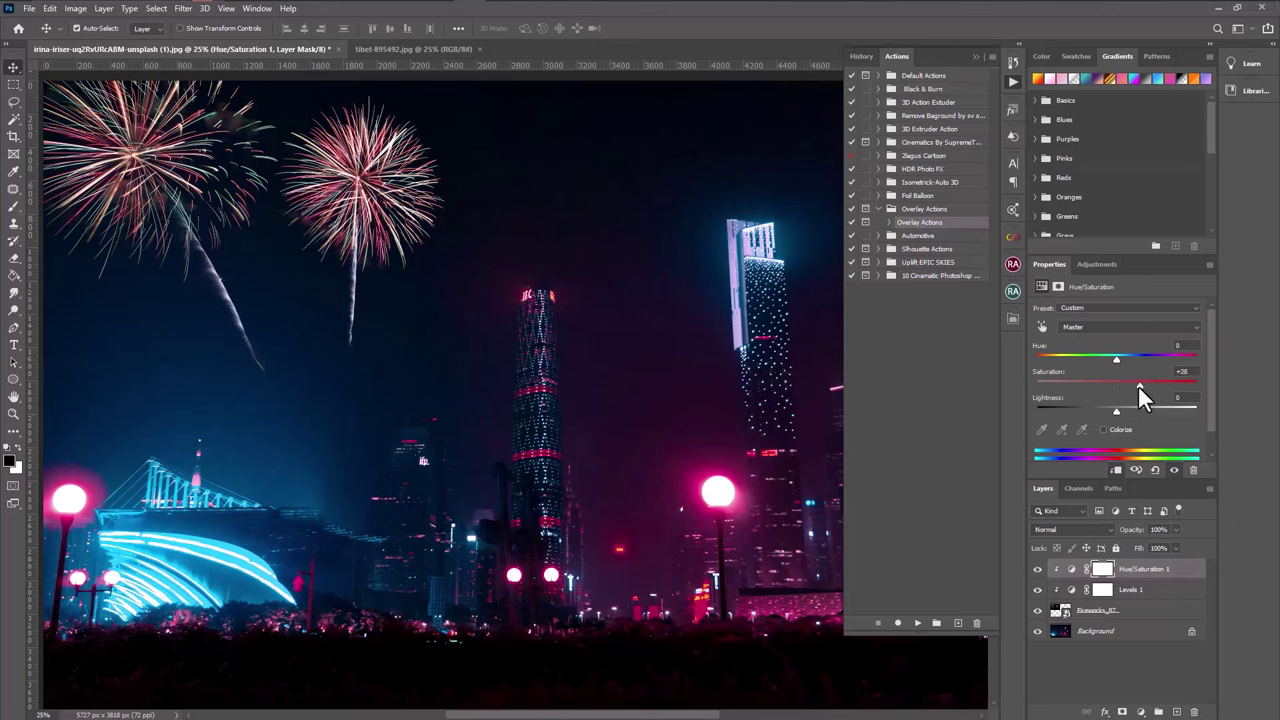
# - Delete the old fireworks and adjustment layers and rerun the Overlay action
pyautogui.keyDown('shift'); pyautogui.click(1141, 613); pyautogui.keyUp('shift')
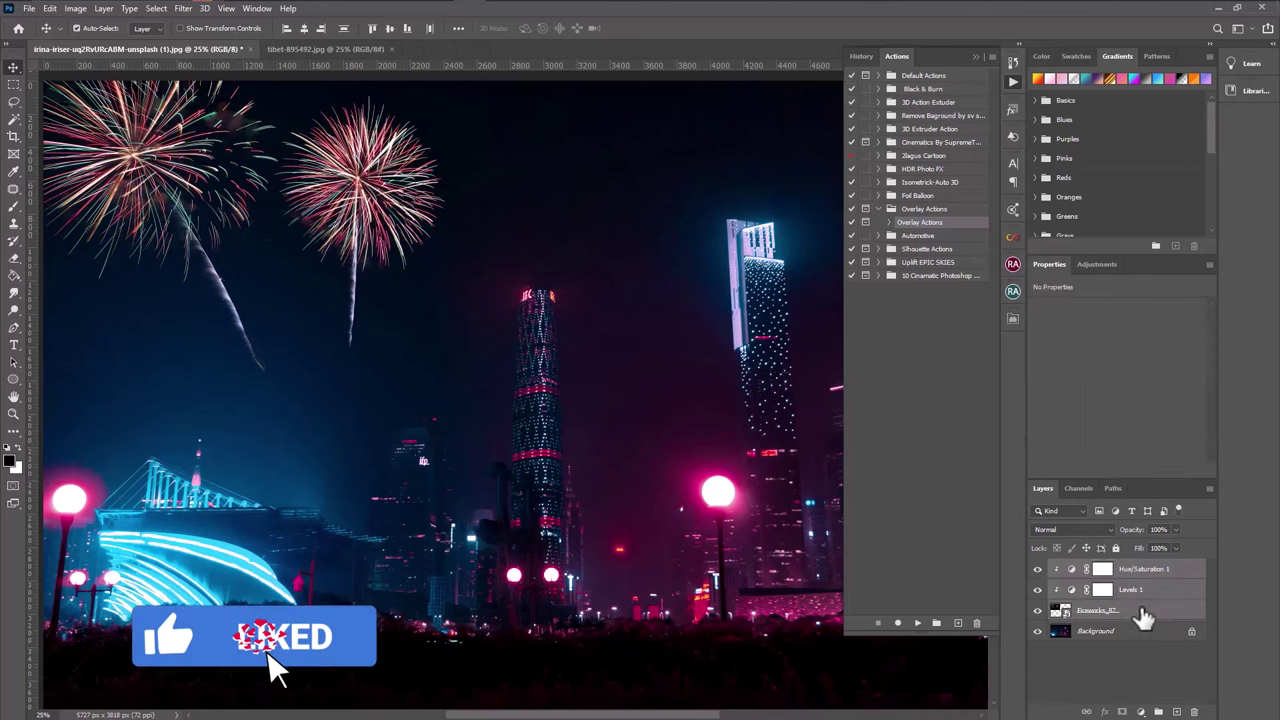
pyautogui.moveTo(1166, 625); pyautogui.dragTo(1193, 711)
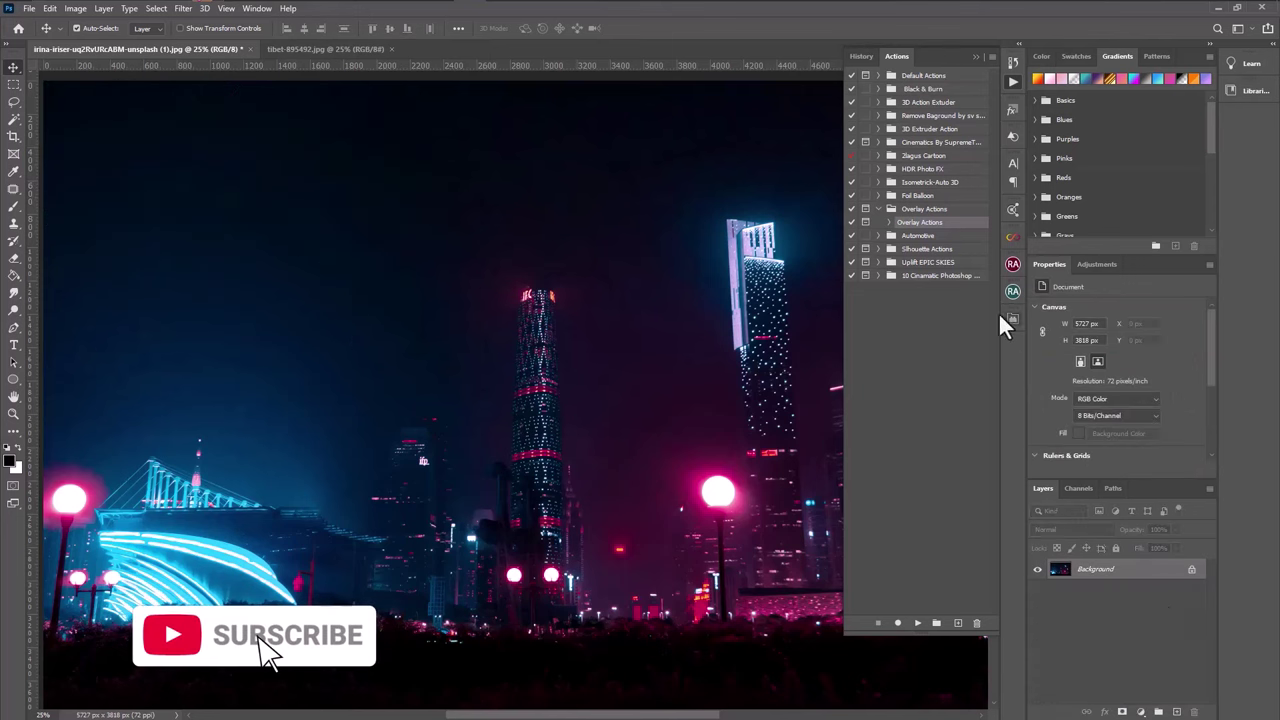
pyautogui.click(918, 623)
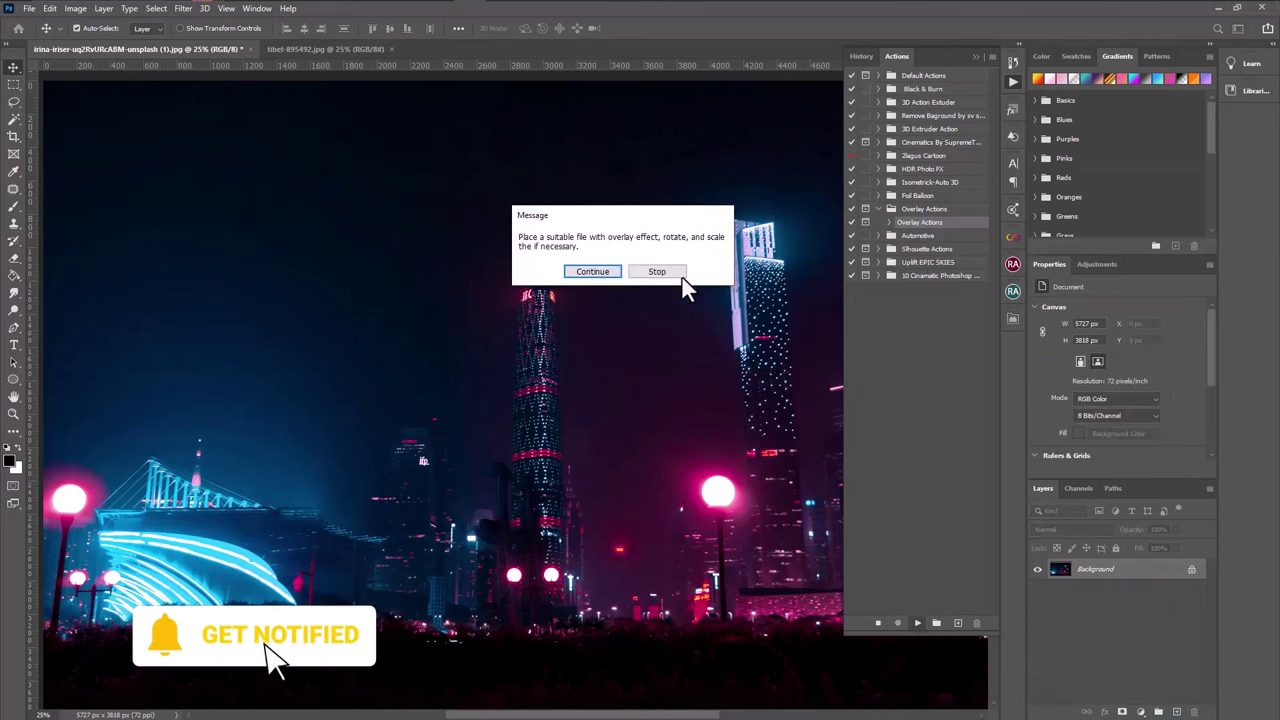
pyautogui.click(592, 273)
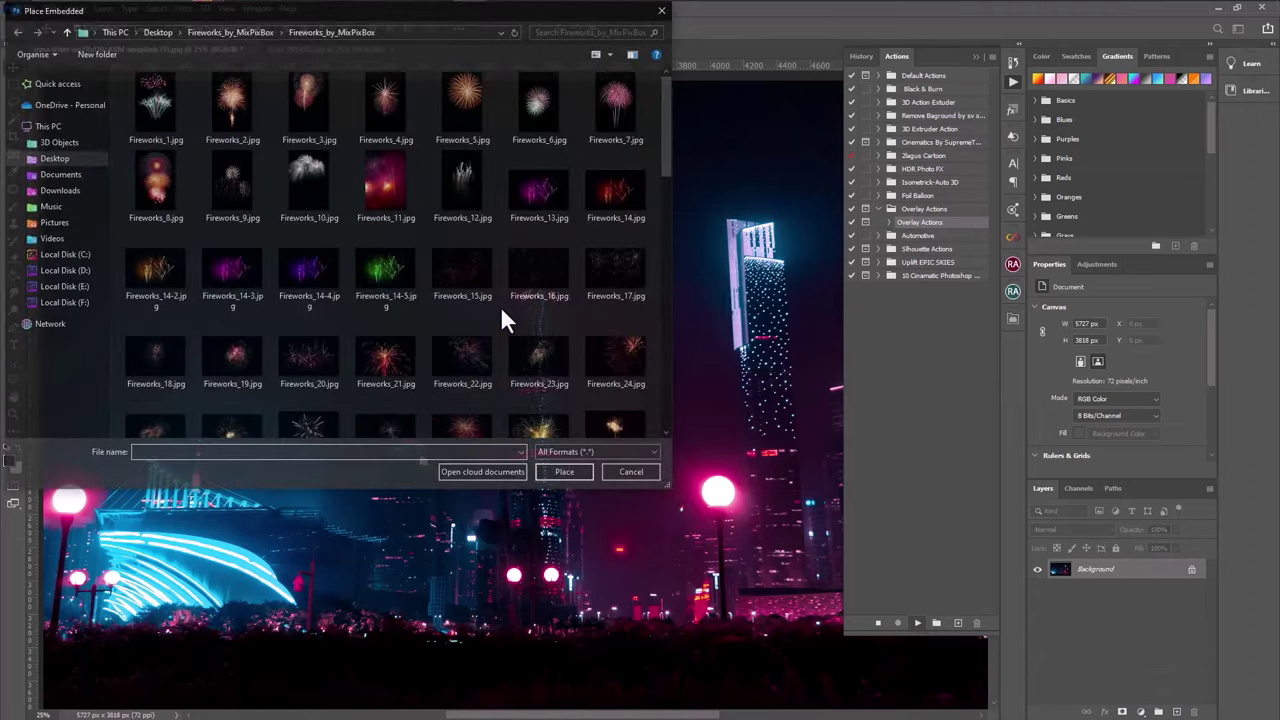
# - Place Fireworks_20.jpg at about 295% over the top-left sky and commit it
pyautogui.scroll(-2, 500, 306)
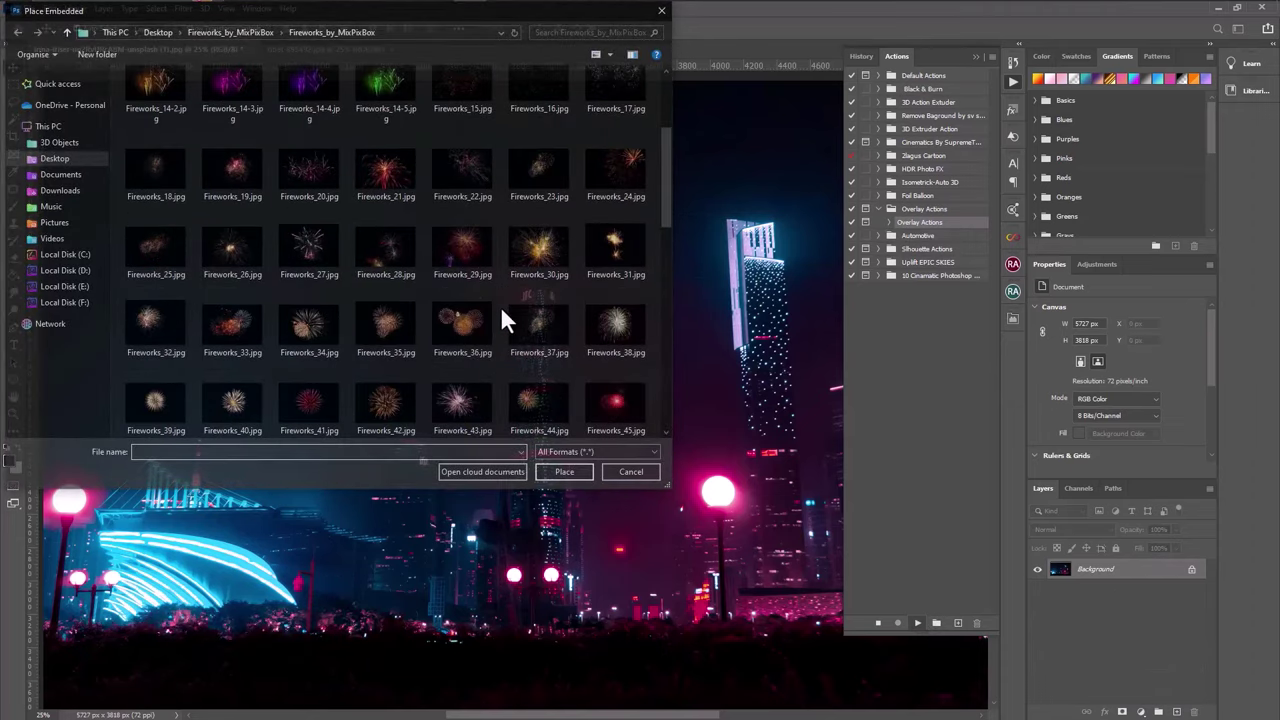
pyautogui.click(310, 167)
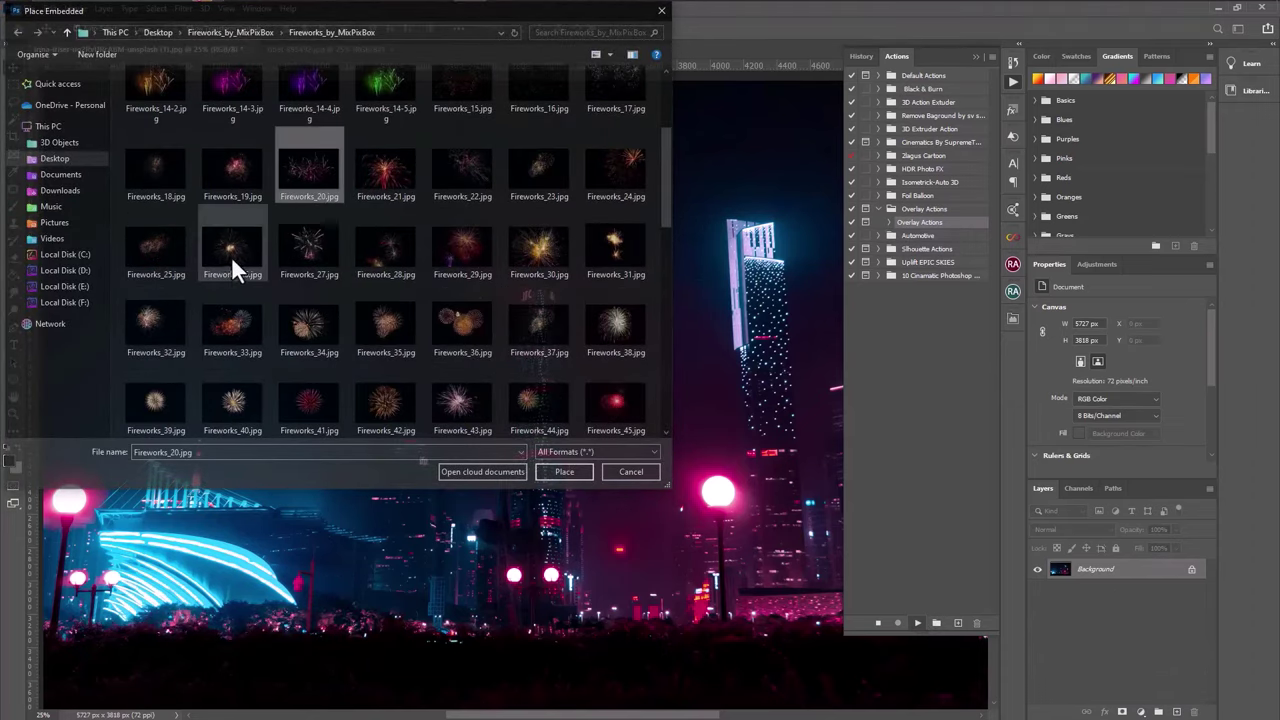
pyautogui.click(556, 474)
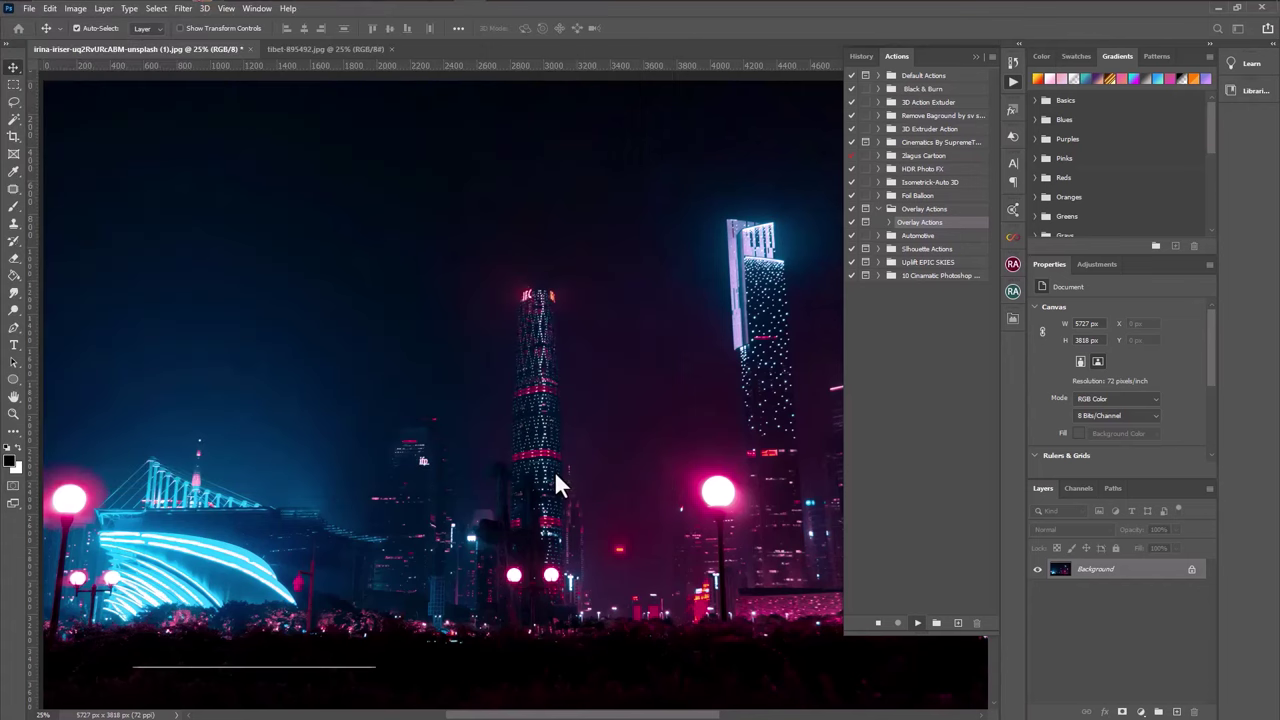
pyautogui.moveTo(628, 470); pyautogui.dragTo(742, 572)
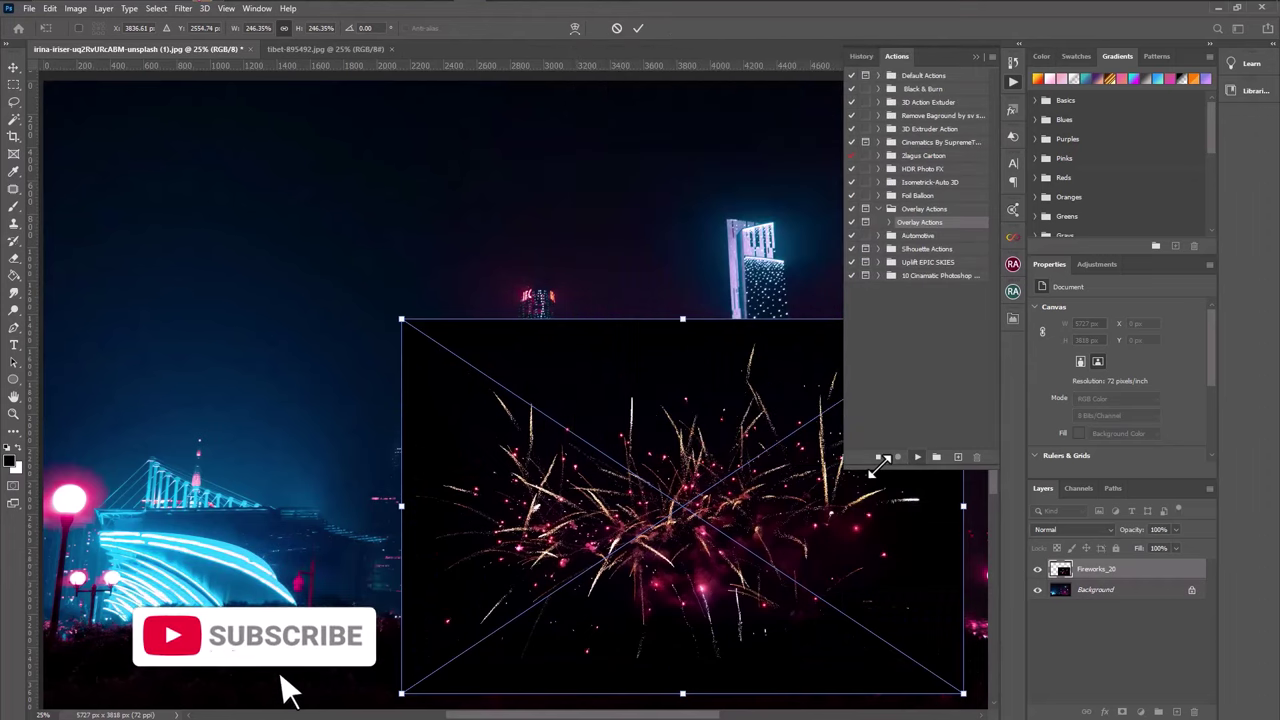
pyautogui.moveTo(682, 450); pyautogui.dragTo(324, 206)
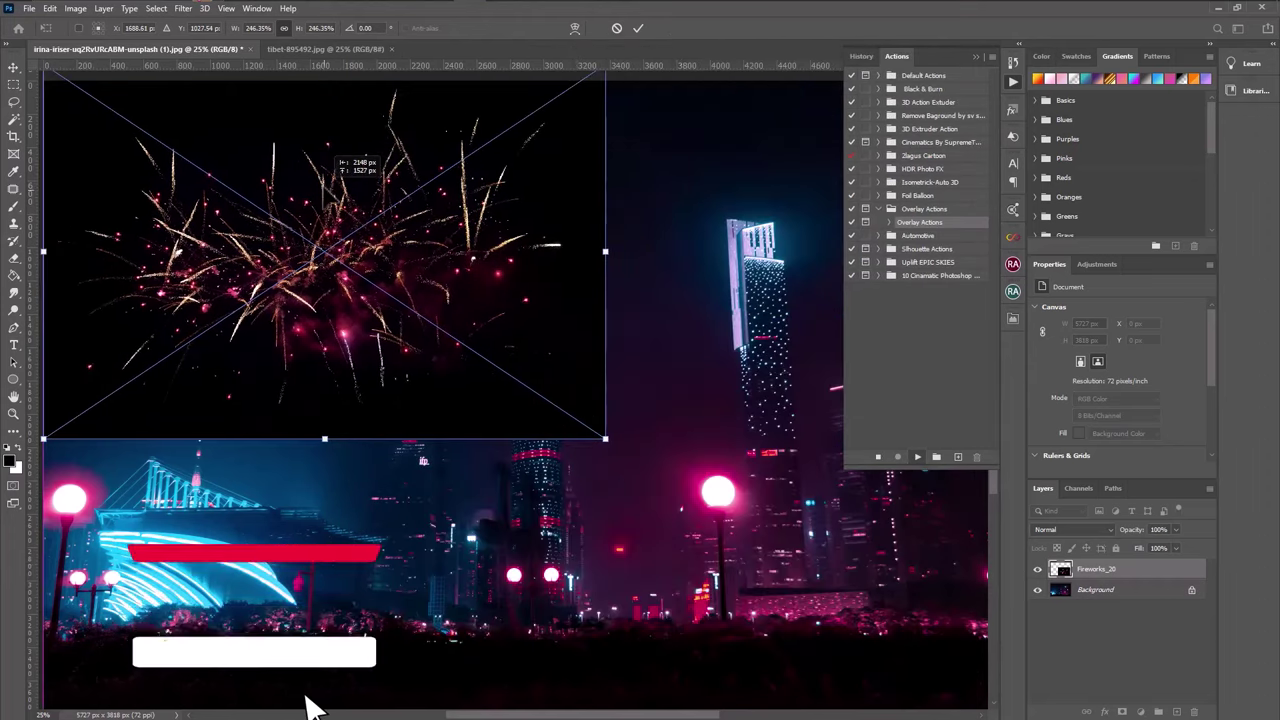
pyautogui.moveTo(607, 440); pyautogui.dragTo(708, 532)
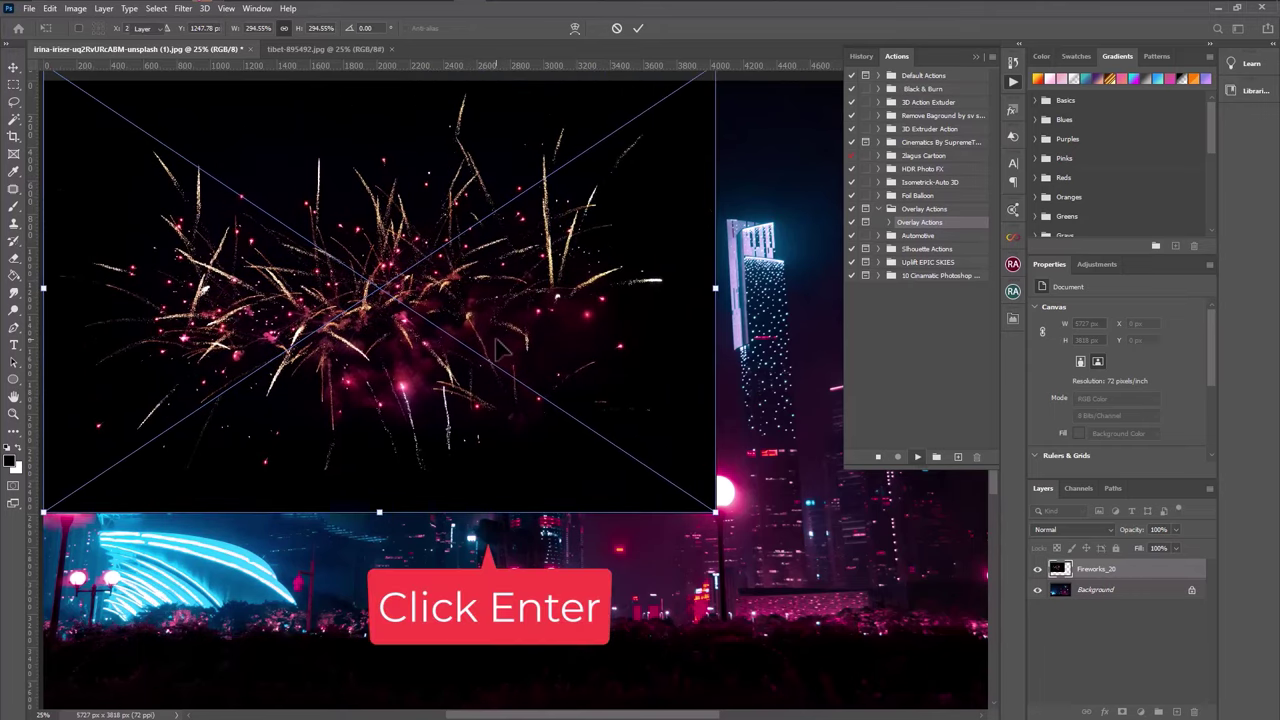
pyautogui.press('Return')
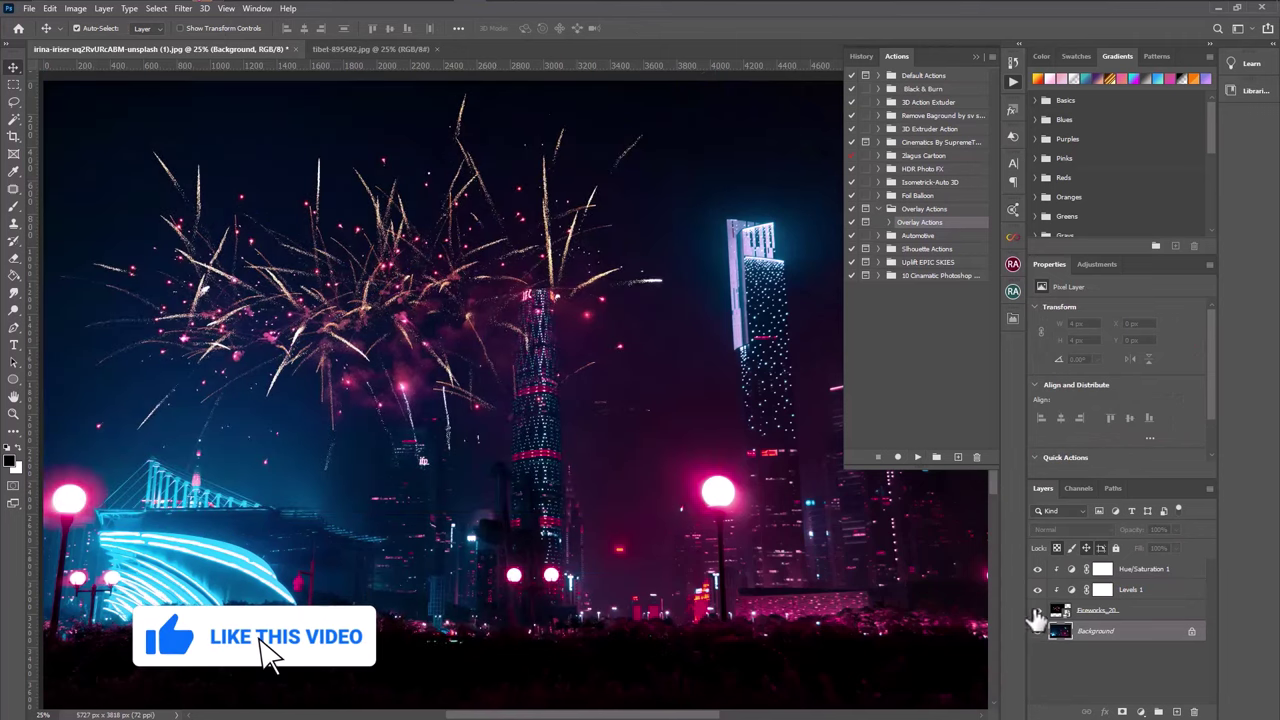
# - Free-transform Fireworks_20 down to 207% and move it higher in the upper-left sky, then zoom in
pyautogui.click(1037, 610)
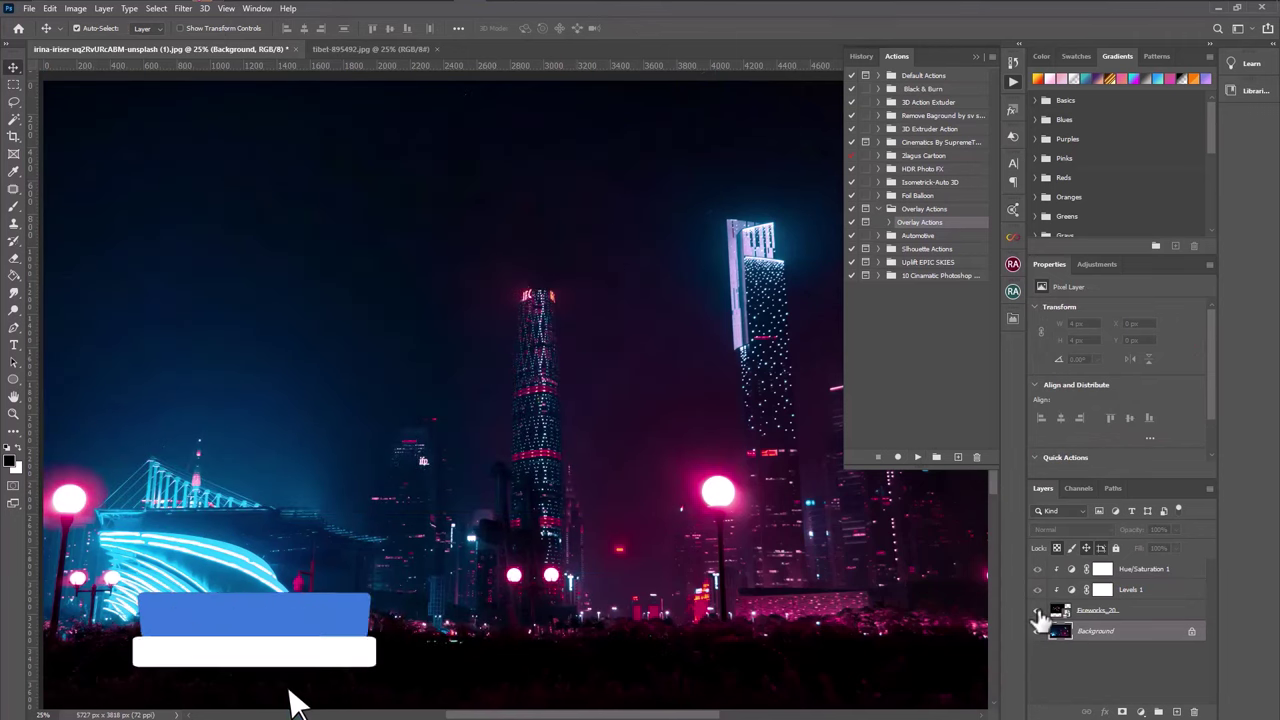
pyautogui.click(1110, 610)
pyautogui.click(49, 8)
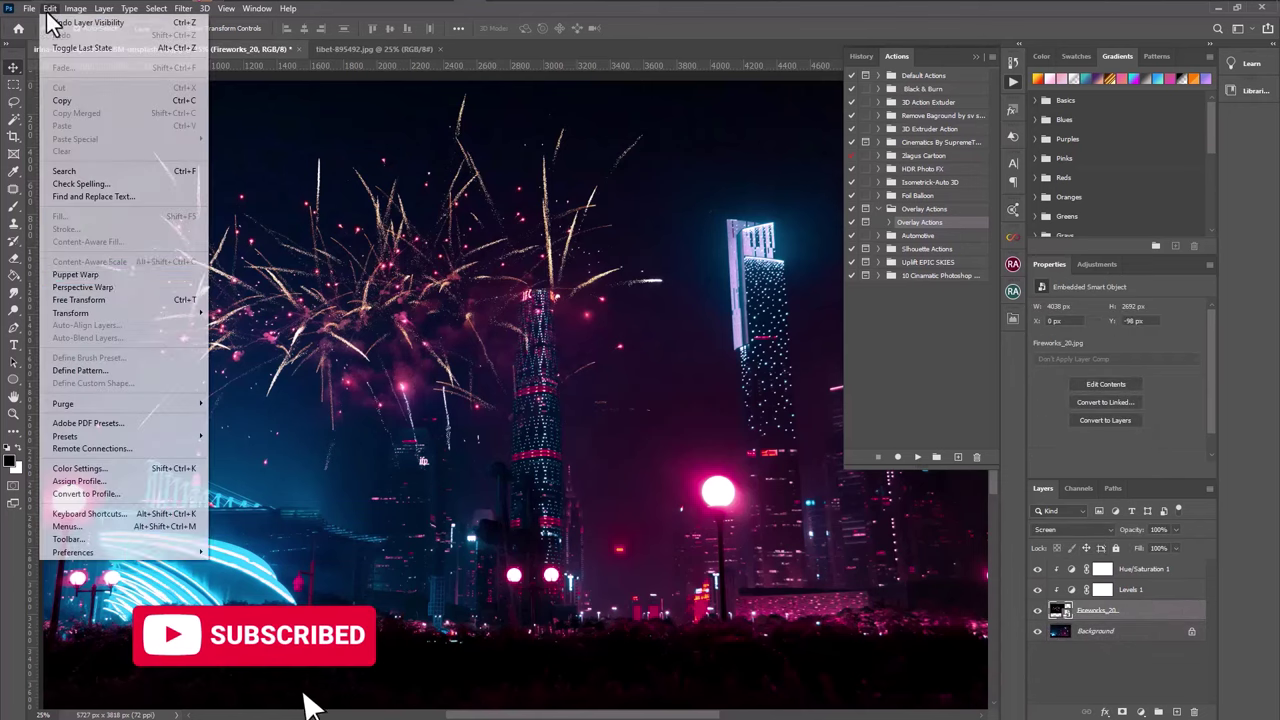
pyautogui.click(120, 305)
pyautogui.moveTo(471, 290); pyautogui.dragTo(473, 317)
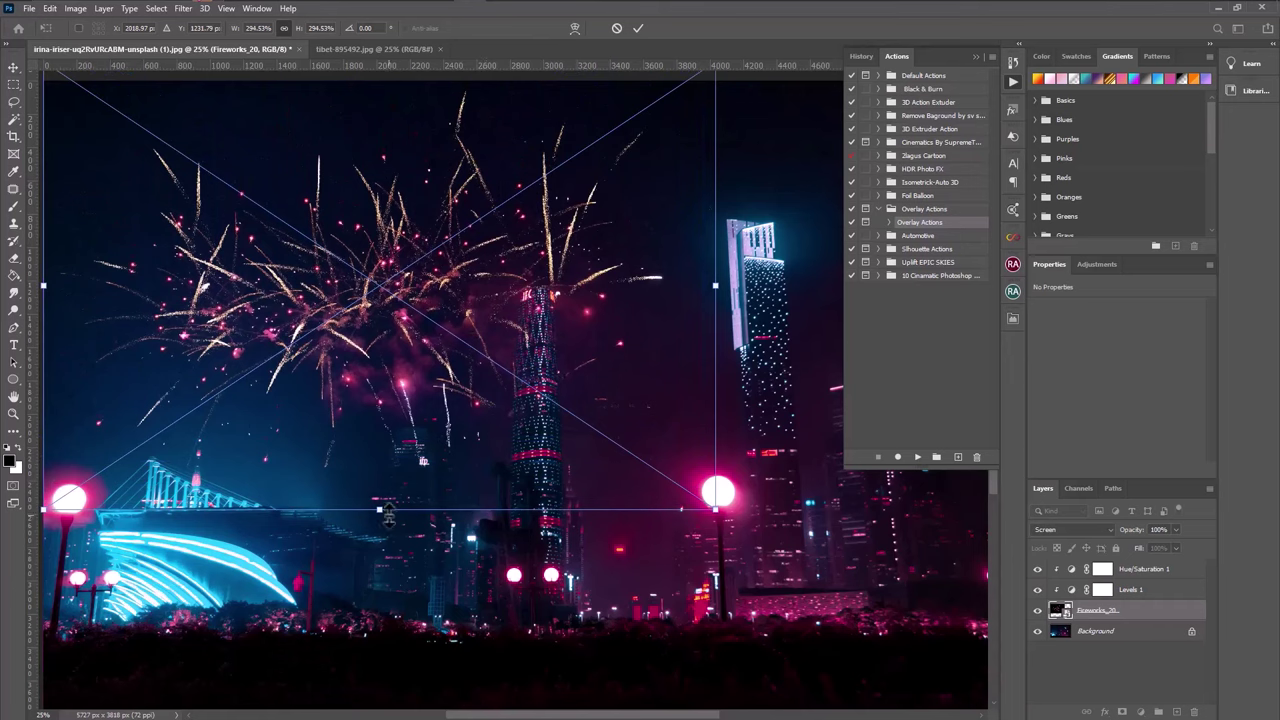
pyautogui.moveTo(385, 512); pyautogui.dragTo(365, 383)
pyautogui.moveTo(478, 326); pyautogui.dragTo(406, 386)
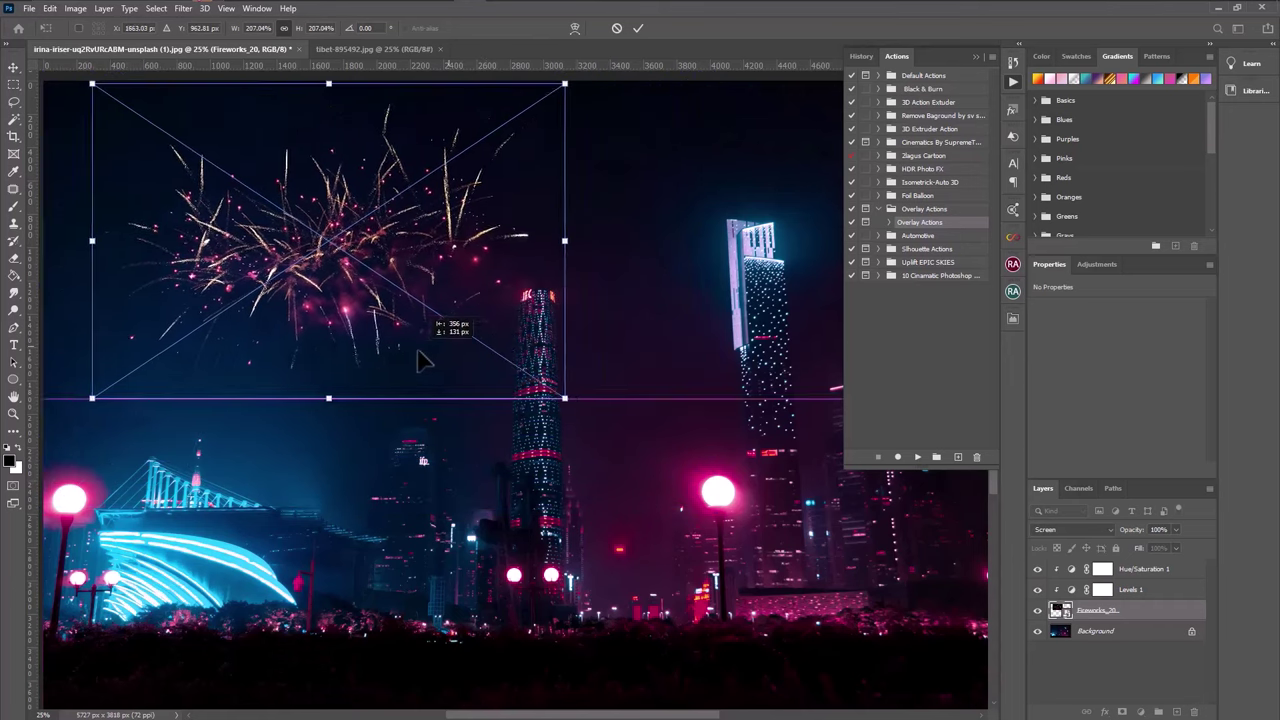
pyautogui.click(17, 72)
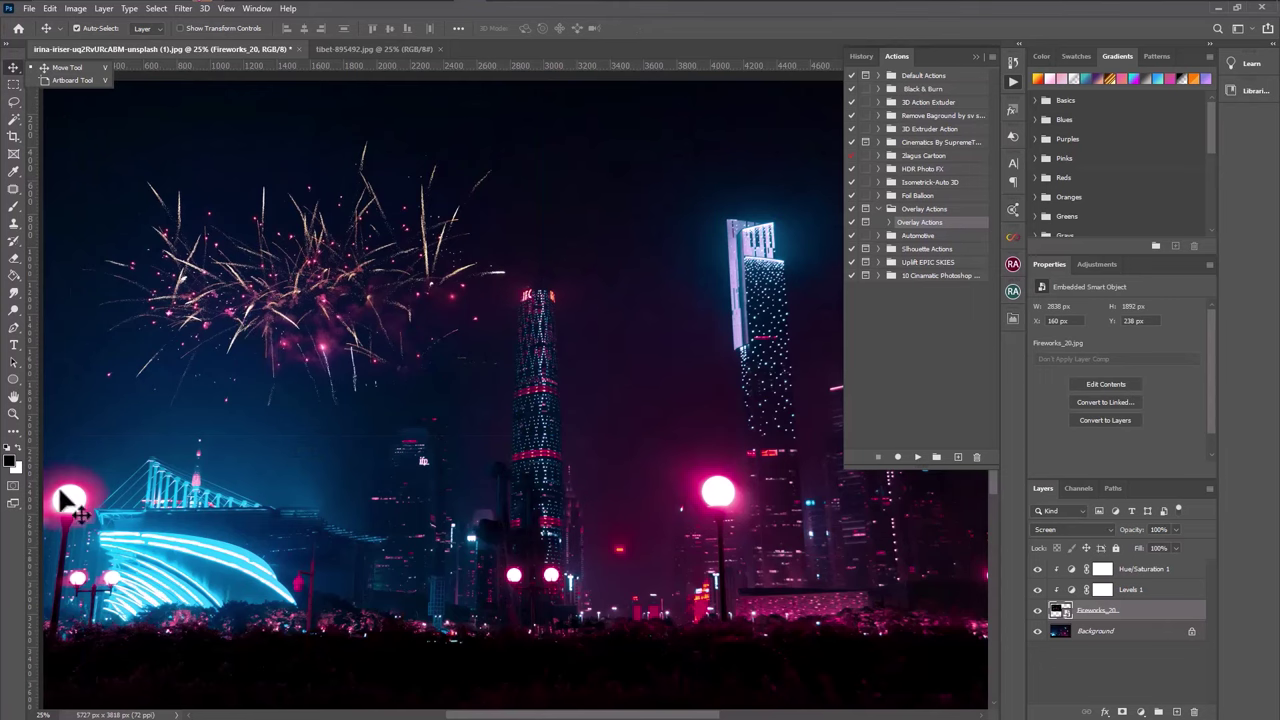
pyautogui.click(14, 414)
pyautogui.moveTo(343, 394)
pyautogui.mouseDown()
pyautogui.moveTo(469, 529)
pyautogui.moveTo(297, 241)
pyautogui.mouseUp()
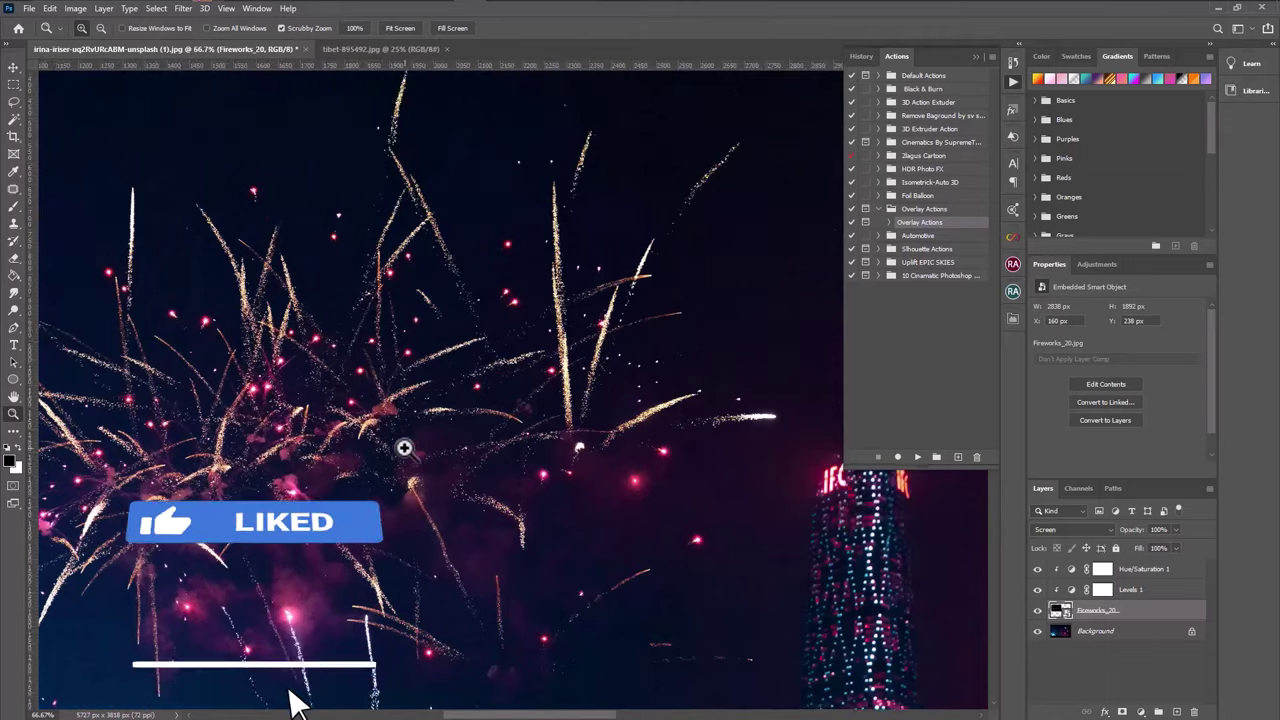
# - Fit the image on screen and set Levels 1 to black point 96 and midtones 0.72
pyautogui.rightClick(278, 181)
pyautogui.click(309, 191)
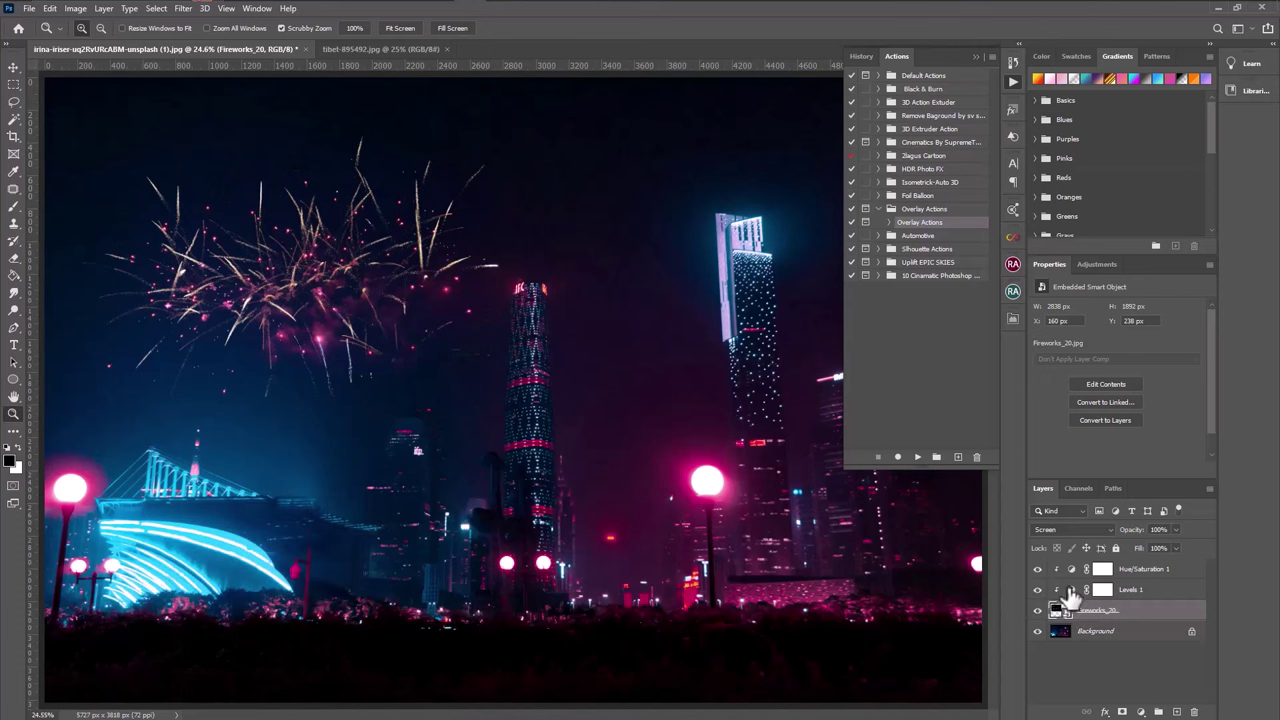
pyautogui.click(1070, 590)
pyautogui.moveTo(1125, 404)
pyautogui.mouseDown()
pyautogui.moveTo(1071, 409)
pyautogui.moveTo(1132, 408)
pyautogui.mouseUp()
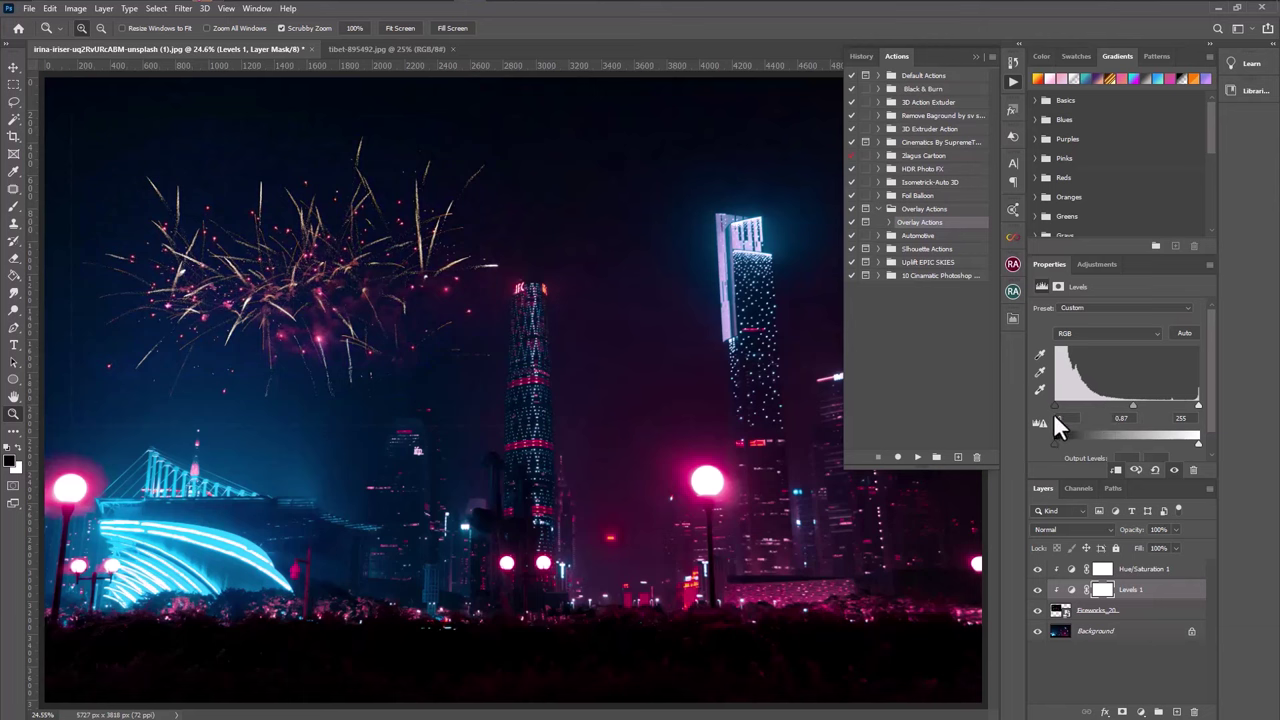
pyautogui.moveTo(1055, 407)
pyautogui.mouseDown()
pyautogui.moveTo(1108, 411)
pyautogui.moveTo(1052, 412)
pyautogui.mouseUp()
pyautogui.moveTo(1134, 404)
pyautogui.mouseDown()
pyautogui.moveTo(1114, 407)
pyautogui.moveTo(1141, 404)
pyautogui.mouseUp()
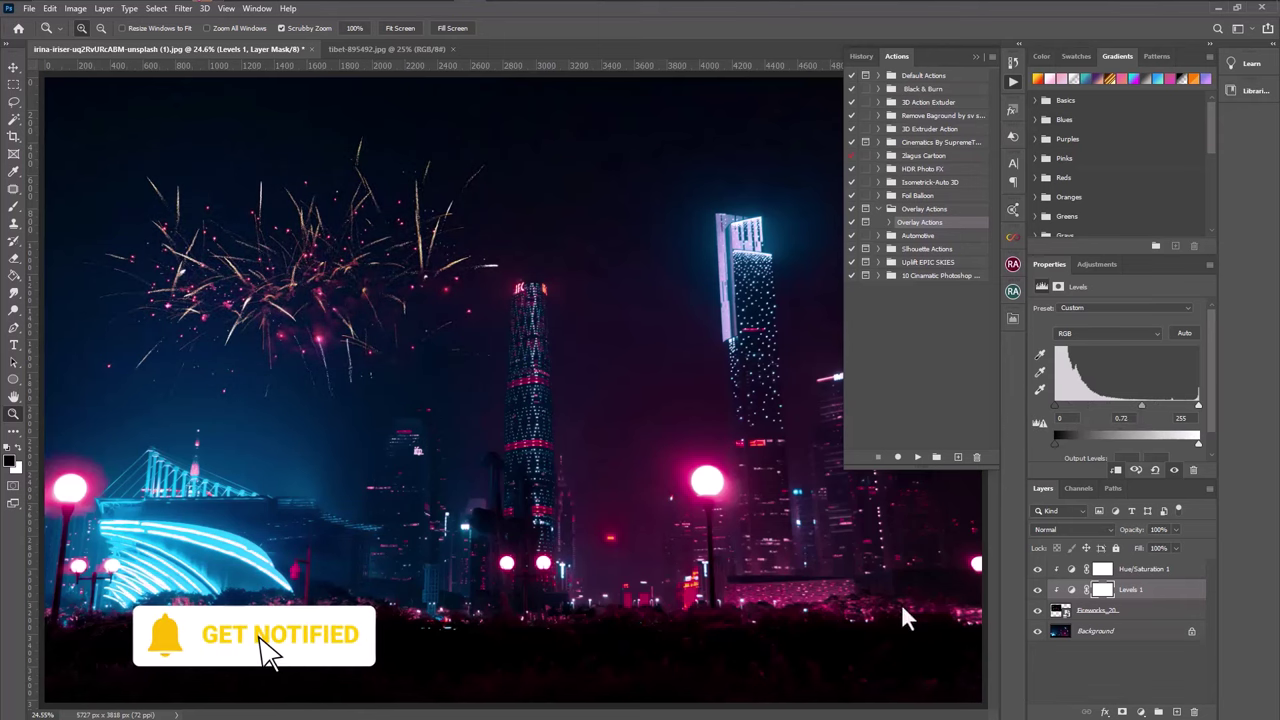
# - On the tibet photo, run the Overlay Actions action and continue past its message
pyautogui.click(343, 49)
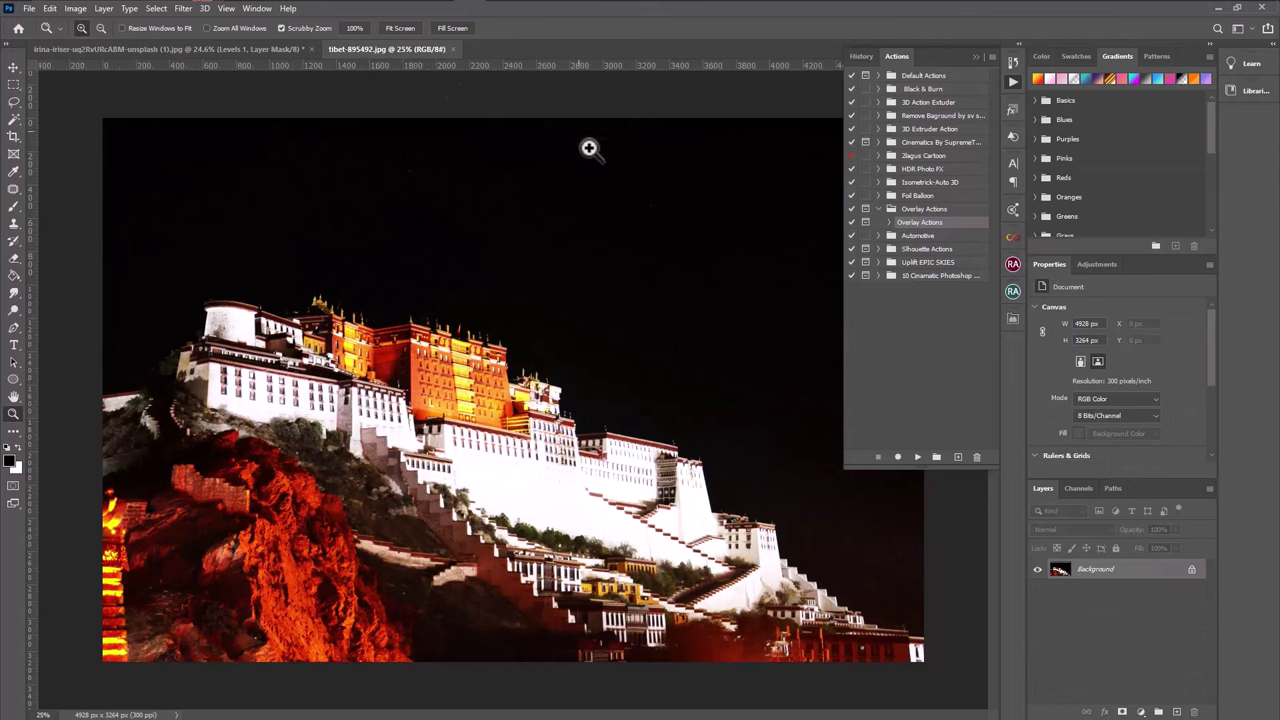
pyautogui.click(919, 457)
pyautogui.click(590, 272)
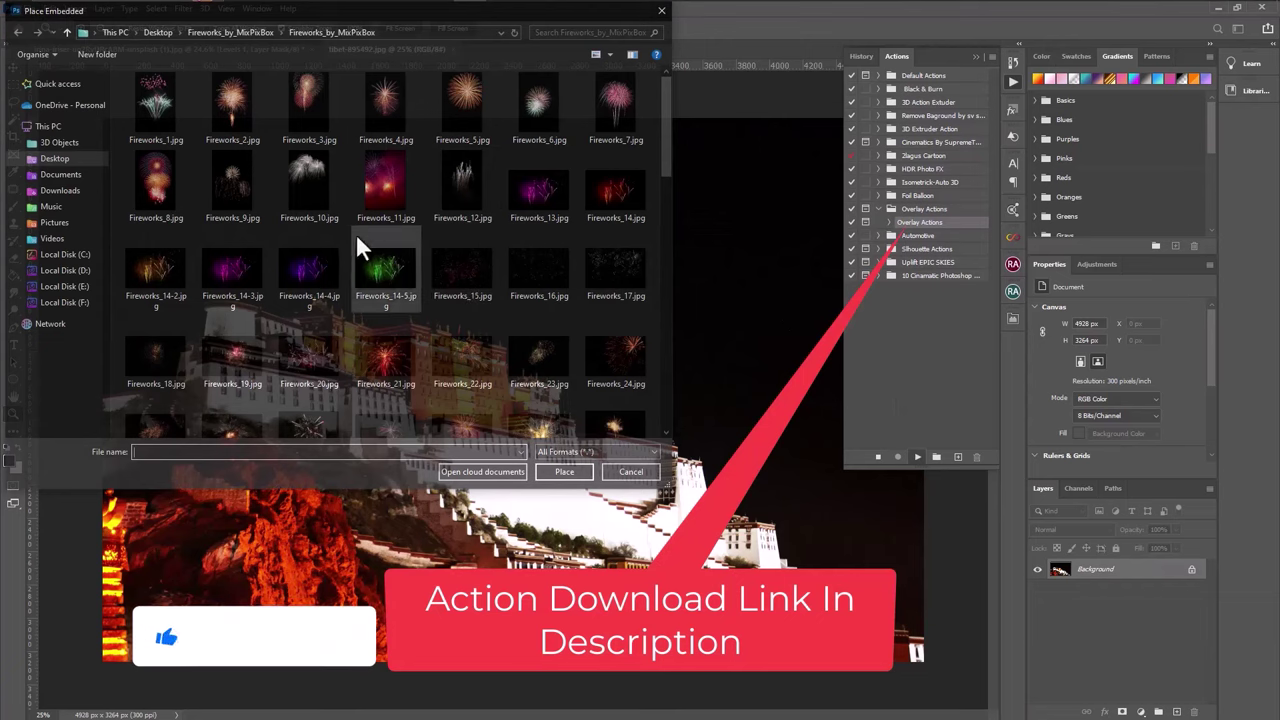
# - Place Fireworks_48.jpg into the palace photo as an embedded layer
pyautogui.scroll(-5, 424, 272)
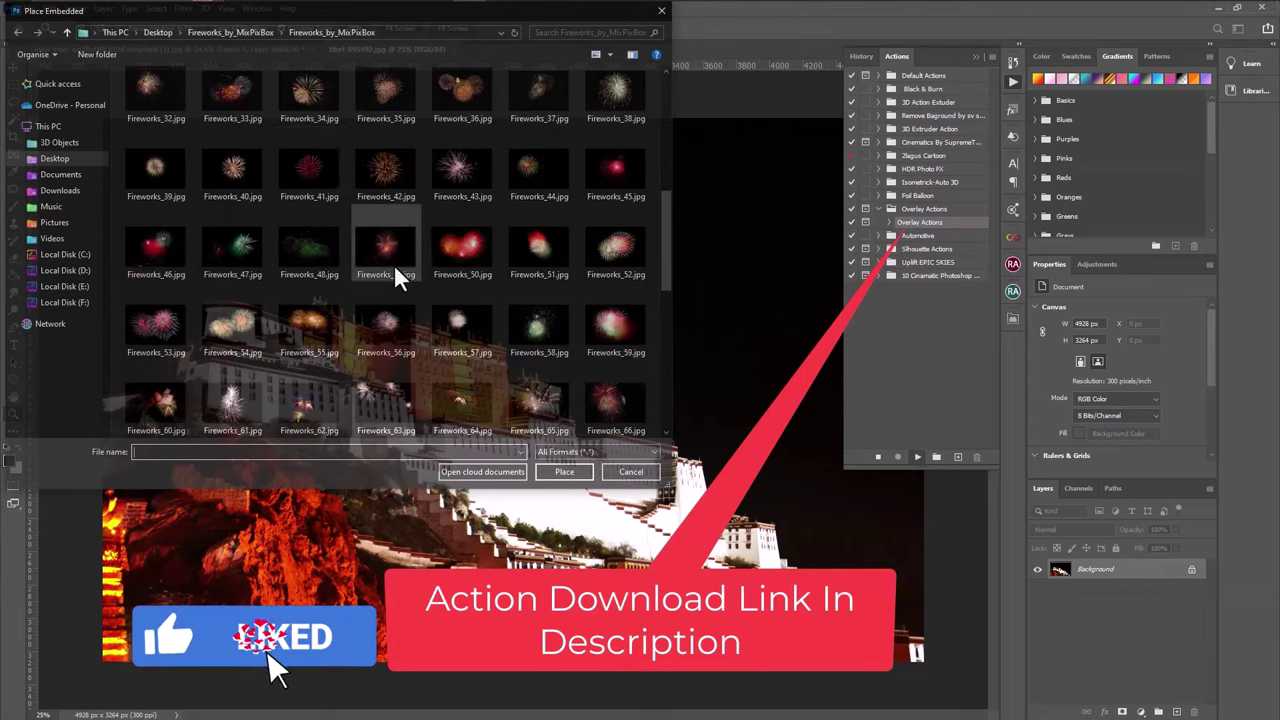
pyautogui.click(318, 172)
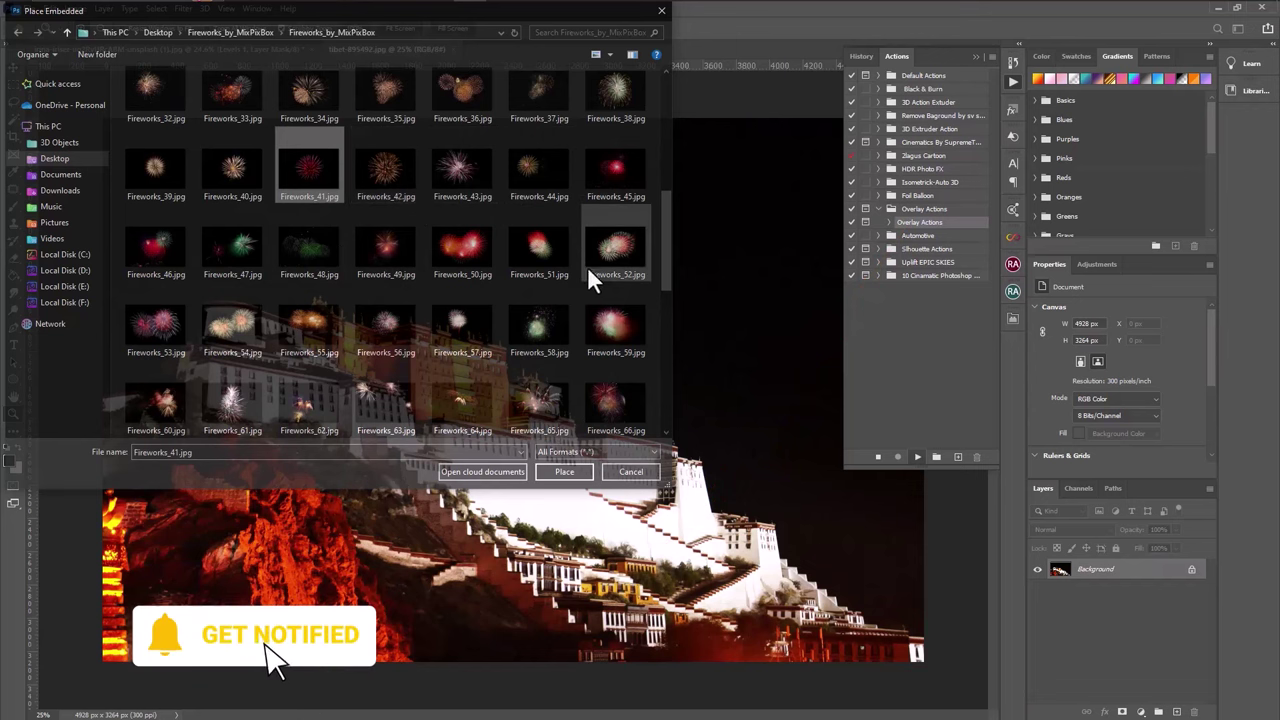
pyautogui.click(309, 255)
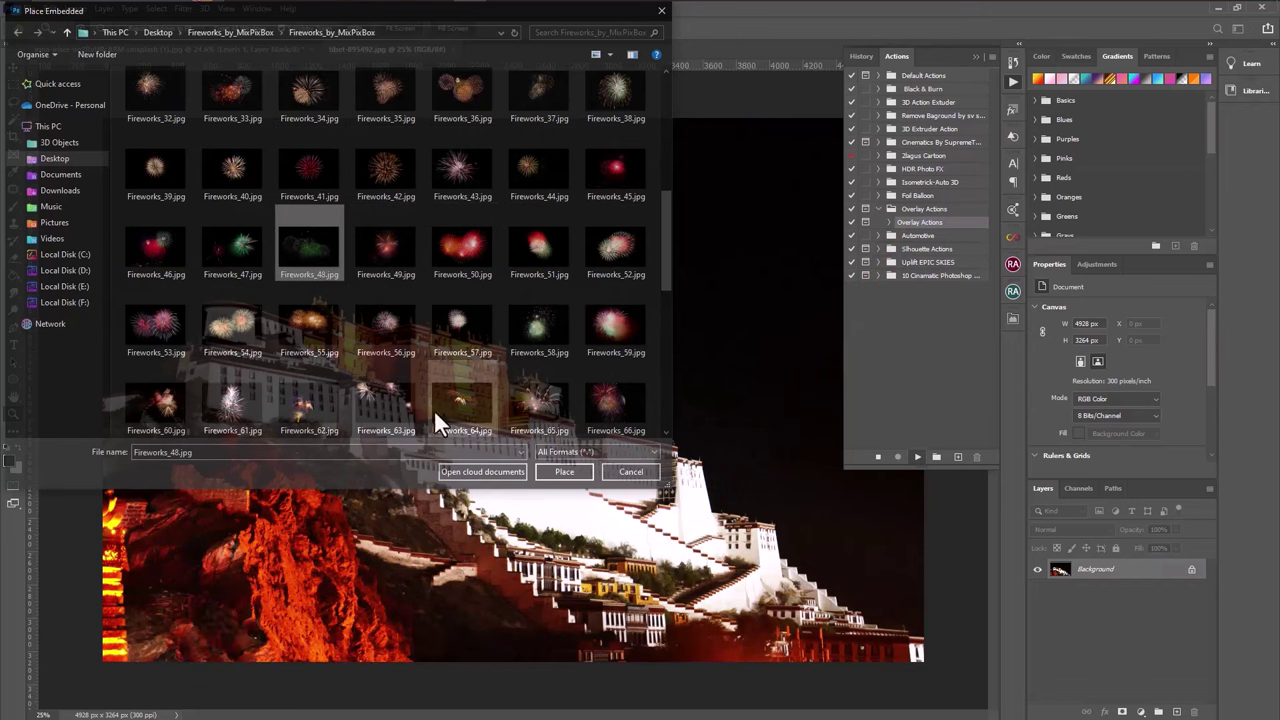
pyautogui.click(564, 471)
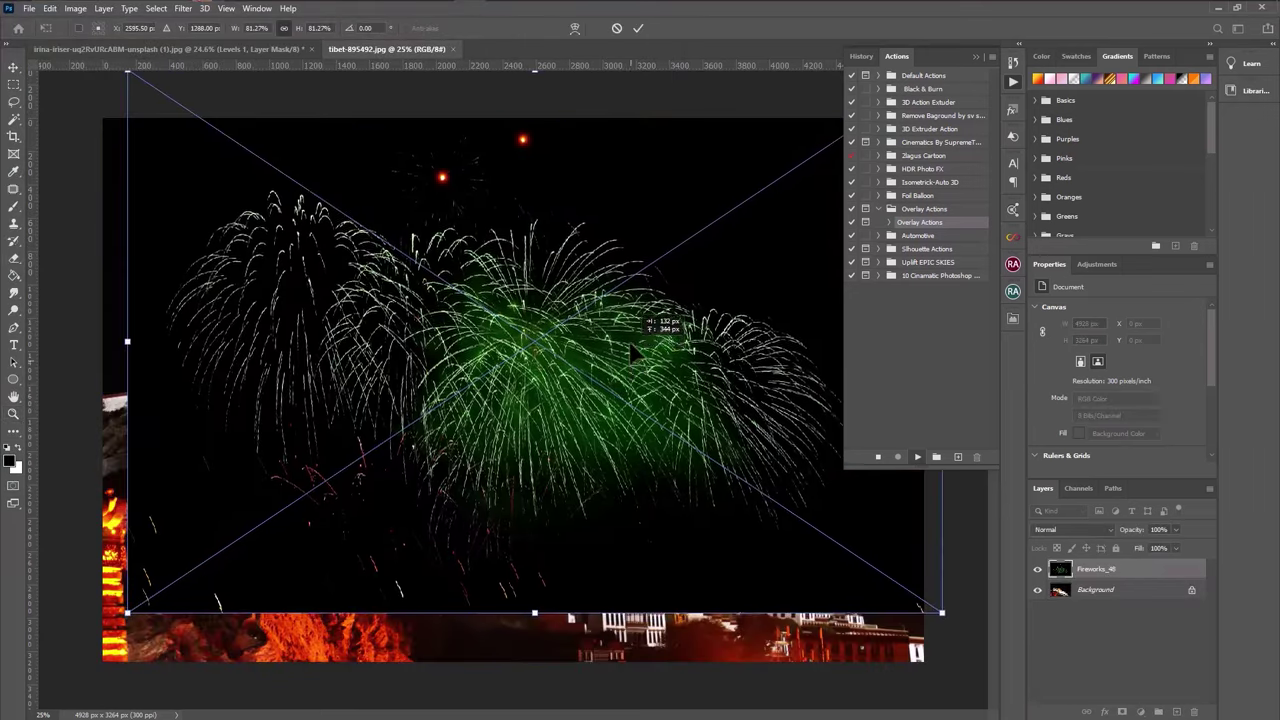
# - Move and scale Fireworks_48 to about 44.72% in the upper-right sky, then commit
pyautogui.moveTo(630, 383); pyautogui.dragTo(676, 235)
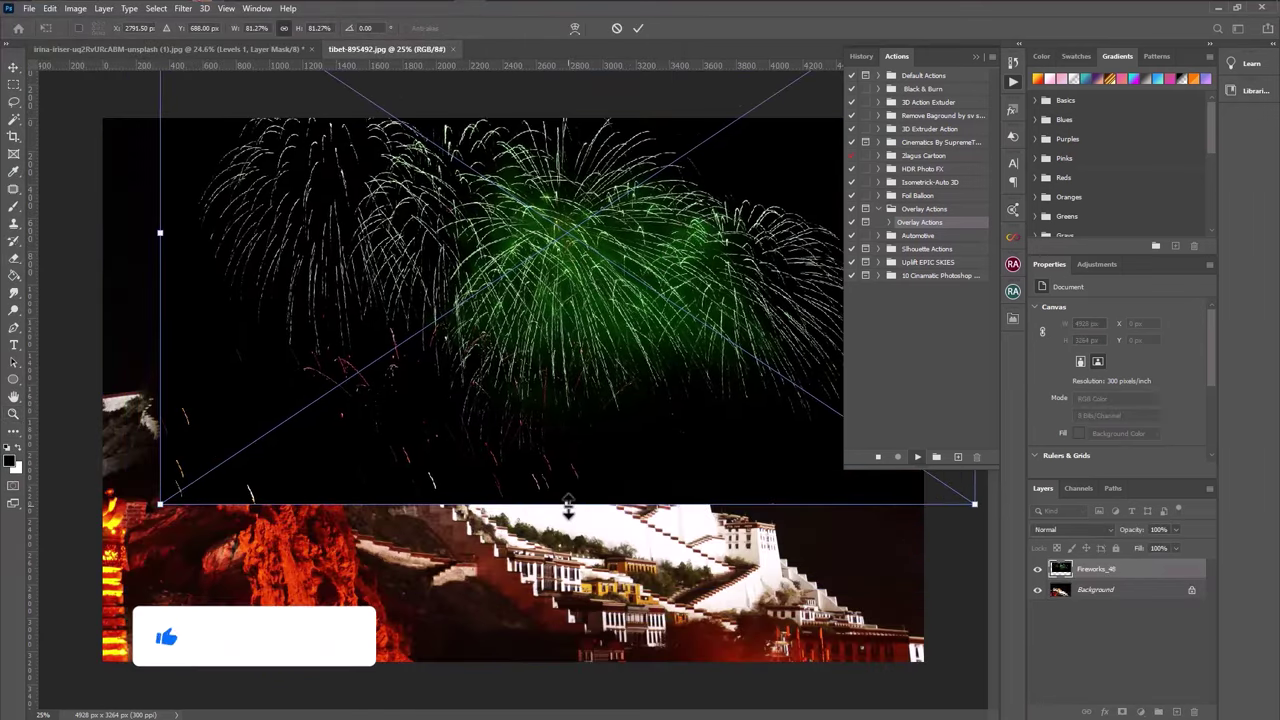
pyautogui.moveTo(588, 497)
pyautogui.mouseDown()
pyautogui.moveTo(710, 340)
pyautogui.moveTo(808, 390)
pyautogui.moveTo(792, 366)
pyautogui.mouseUp()
pyautogui.moveTo(685, 425); pyautogui.dragTo(737, 355)
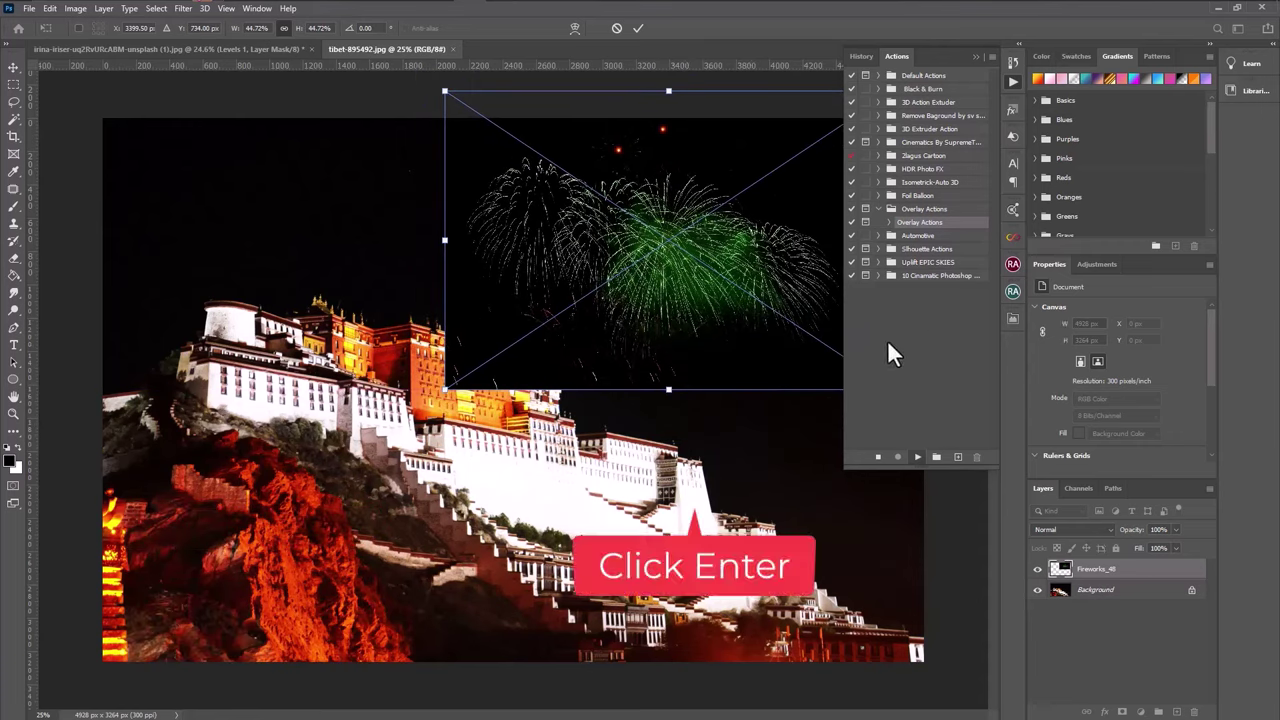
pyautogui.press('Return')
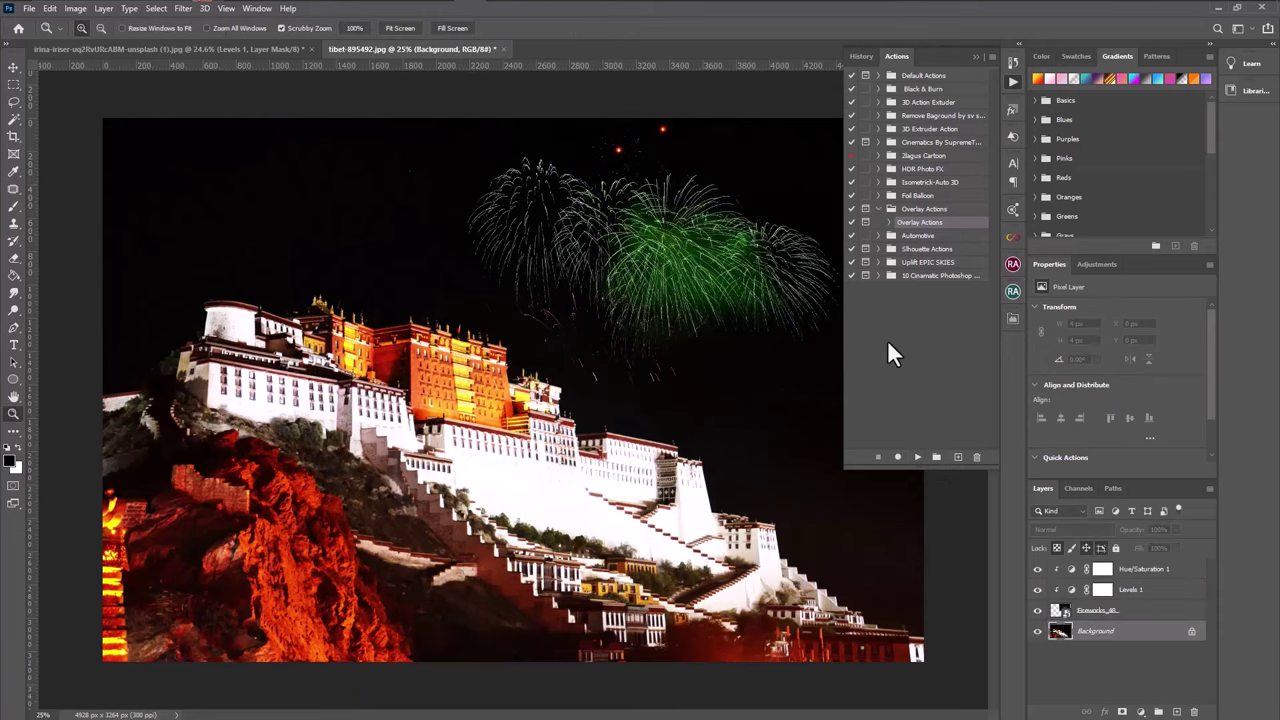
# - Collapse the Actions panel and free-transform Fireworks_48 to X 2338 px, Y -80 px
pyautogui.click(975, 56)
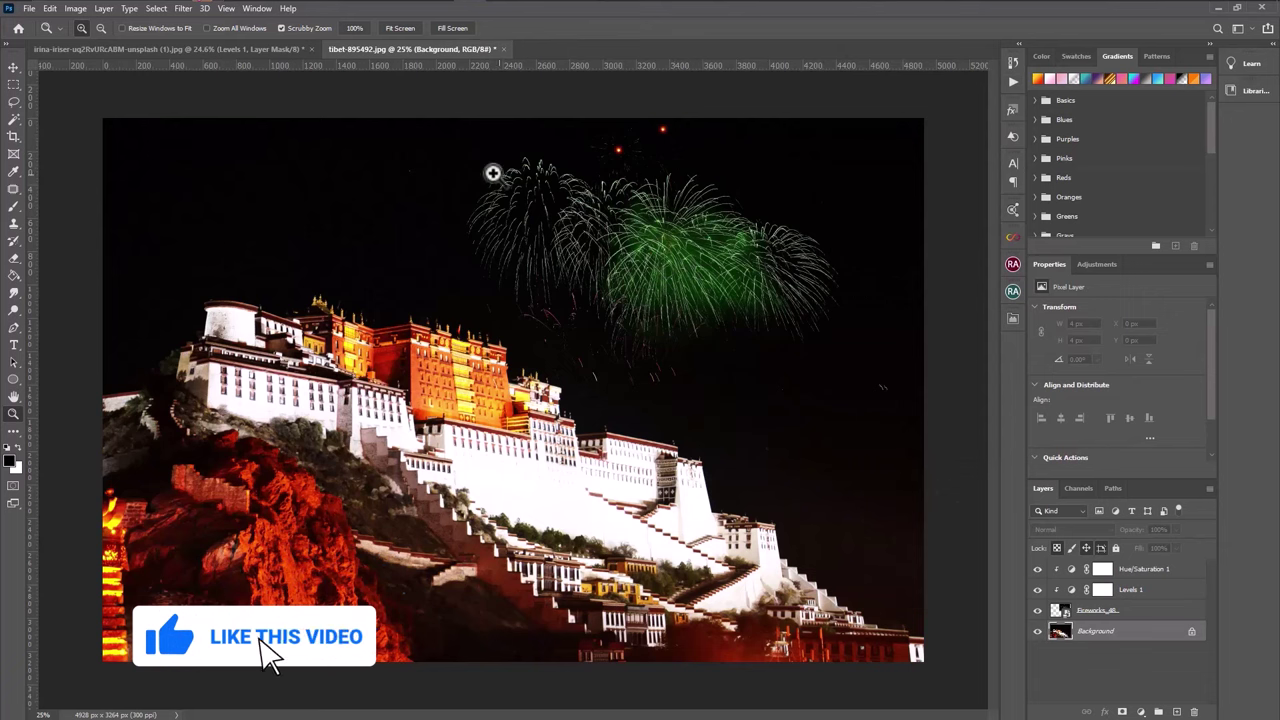
pyautogui.click(1150, 612)
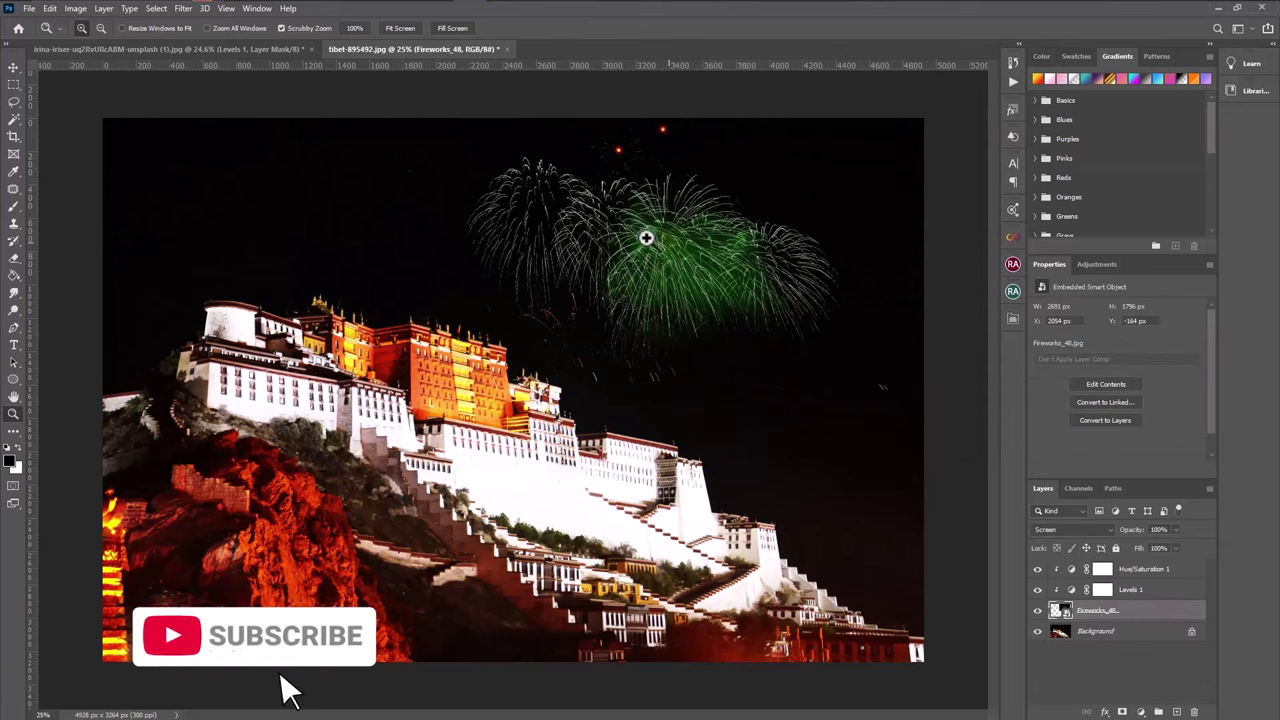
pyautogui.click(49, 8)
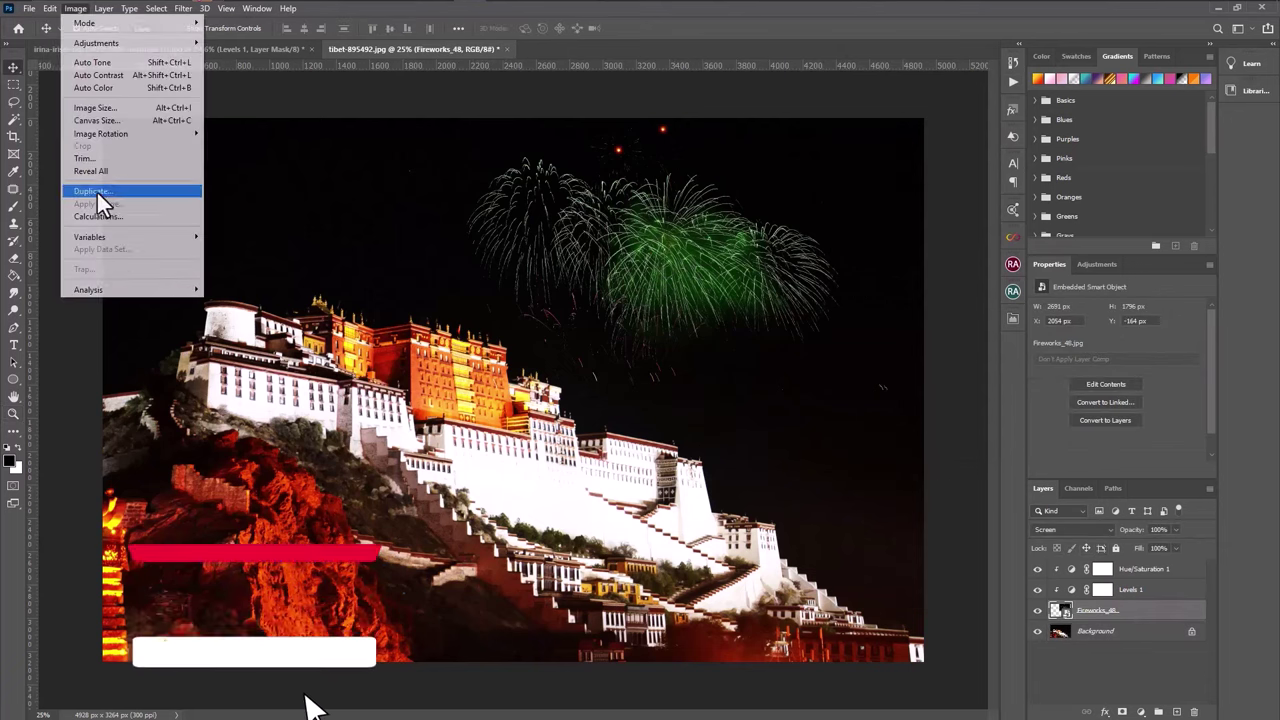
pyautogui.click(107, 300)
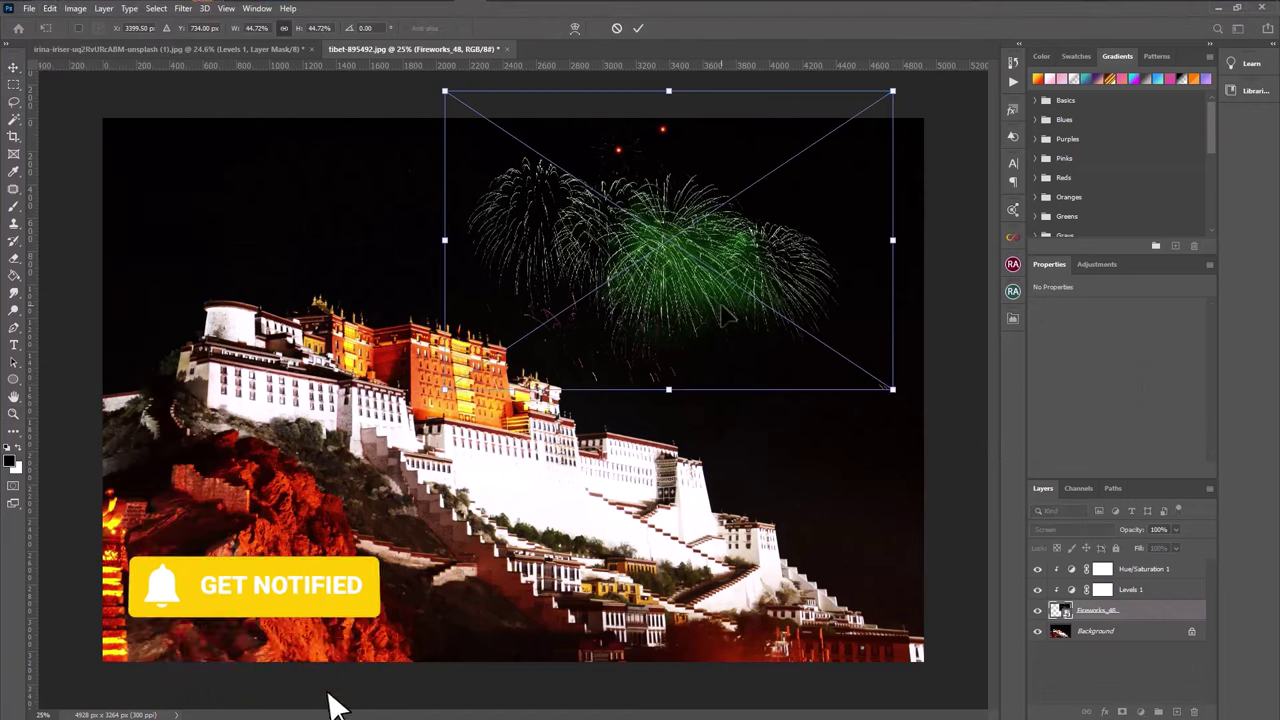
pyautogui.moveTo(724, 312); pyautogui.dragTo(773, 332)
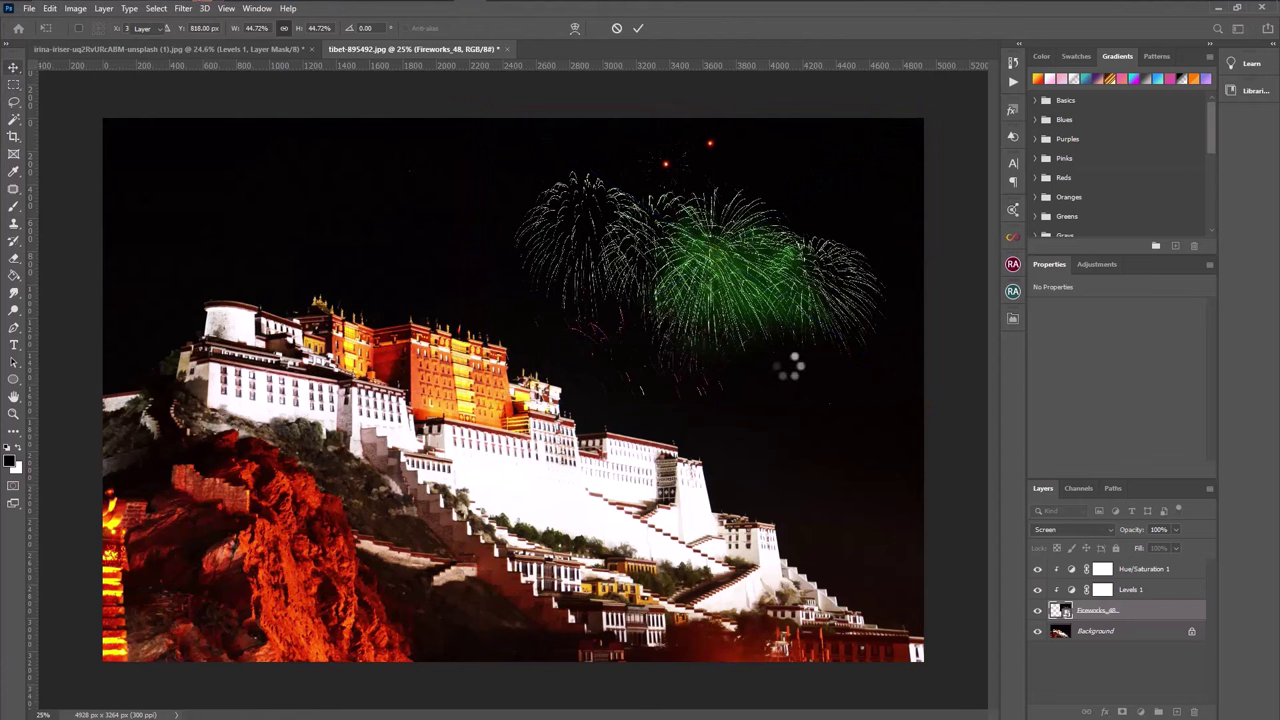
pyautogui.press('Return')
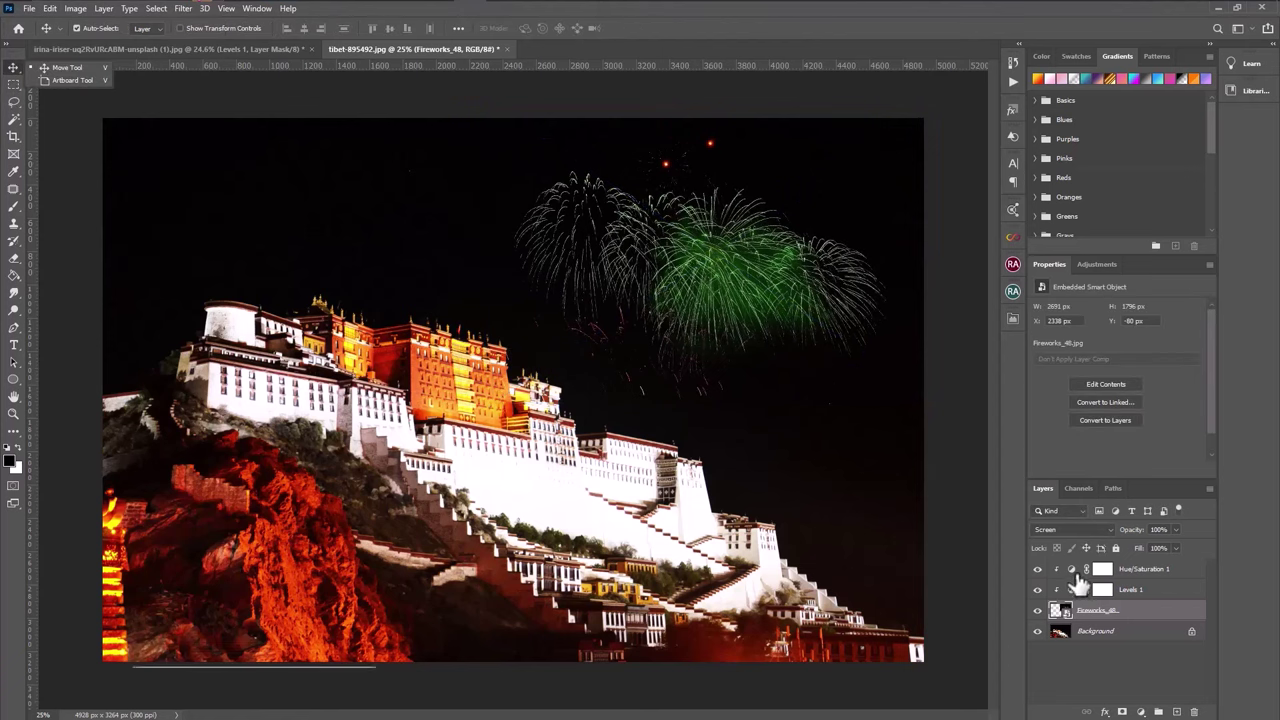
# - Colorize Hue/Saturation 1 at Hue 32 and Saturation 100 for golden fireworks
pyautogui.click(1100, 569)
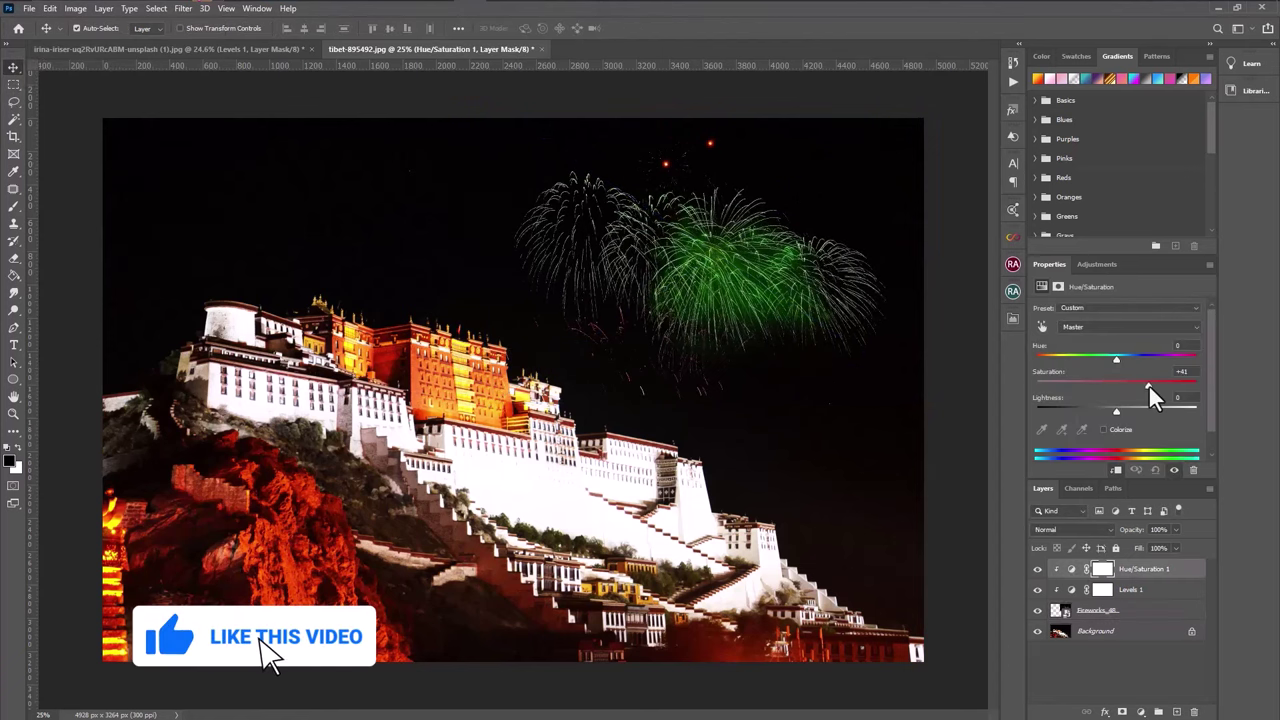
pyautogui.moveTo(1149, 385)
pyautogui.mouseDown()
pyautogui.moveTo(1201, 391)
pyautogui.moveTo(1170, 396)
pyautogui.mouseUp()
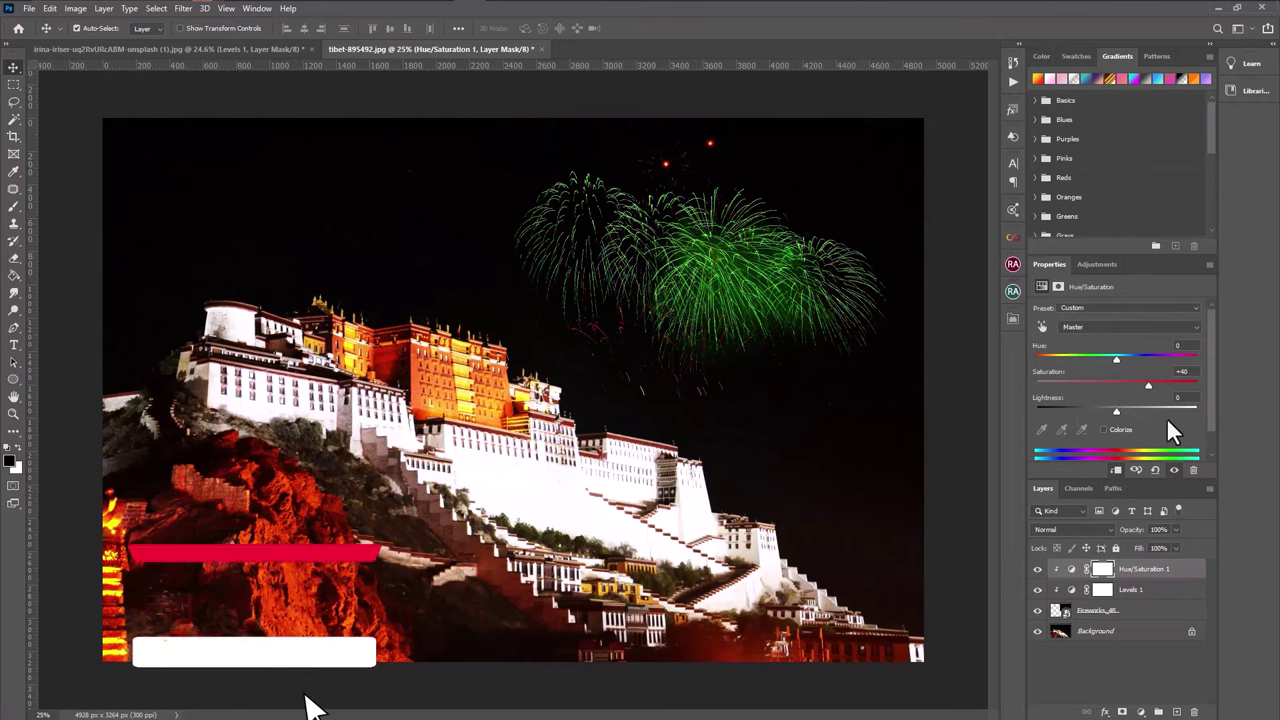
pyautogui.click(1104, 430)
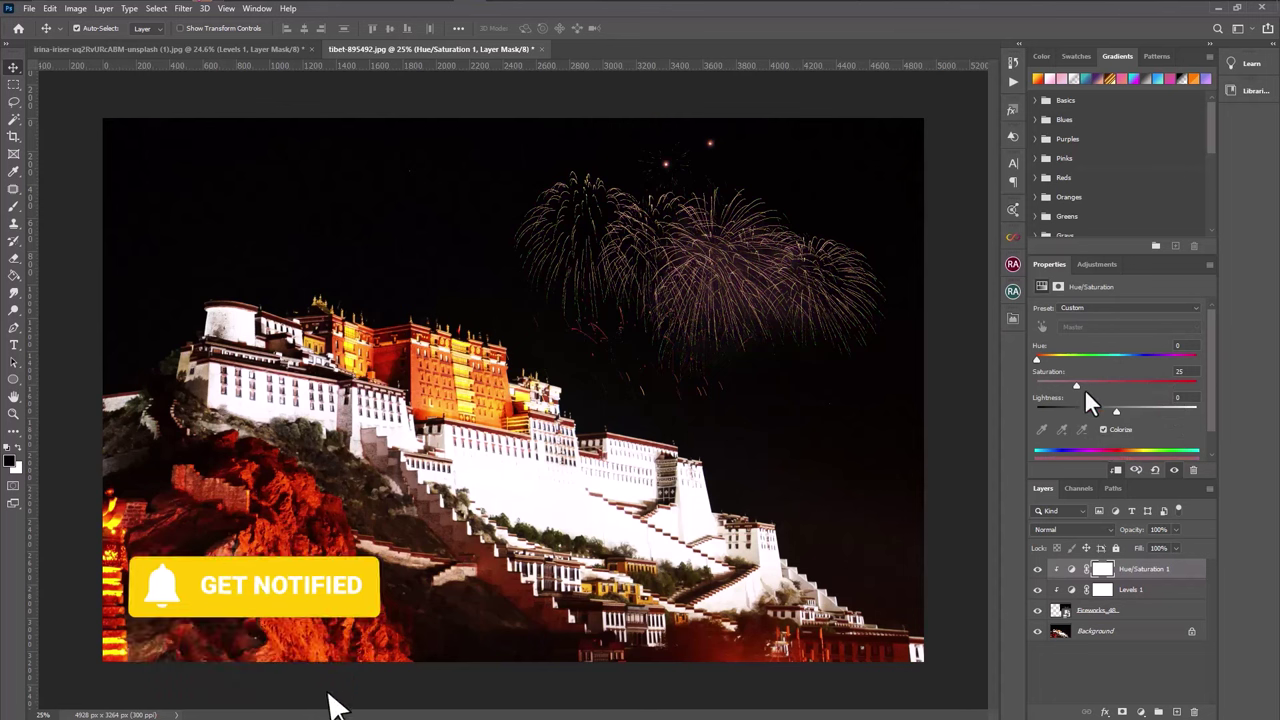
pyautogui.moveTo(1084, 388); pyautogui.dragTo(1258, 403)
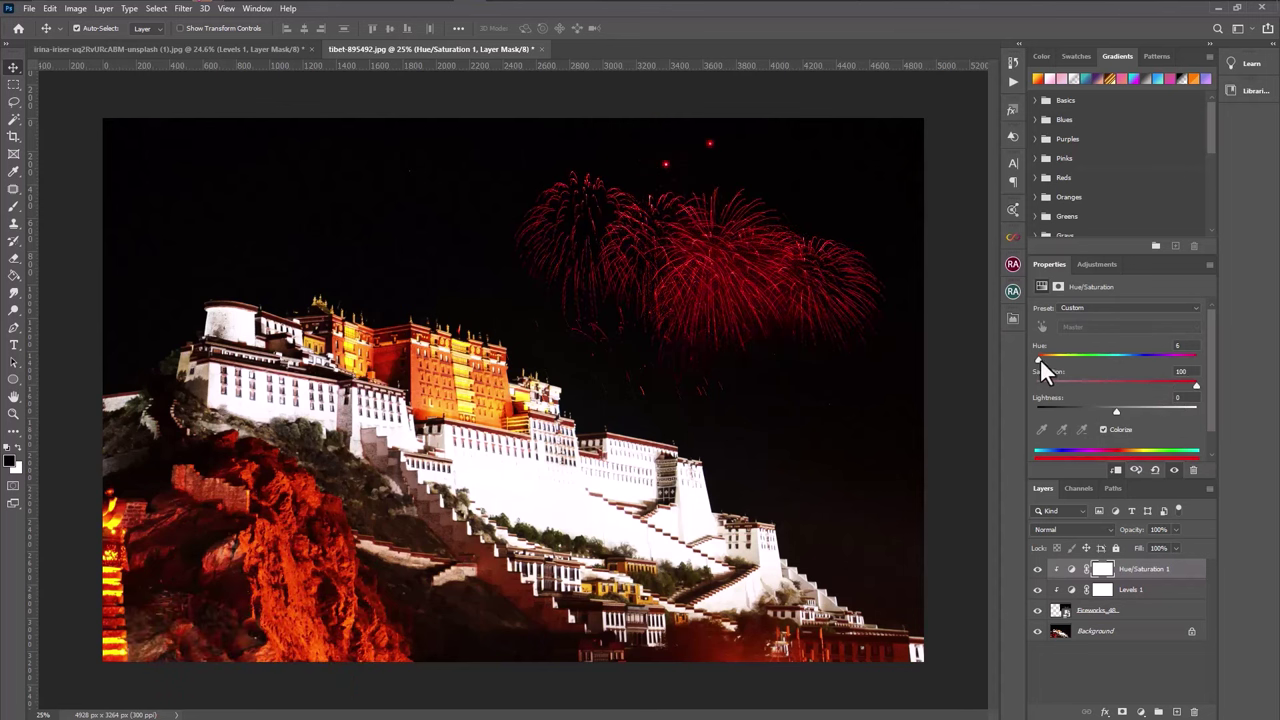
pyautogui.moveTo(1037, 360)
pyautogui.mouseDown()
pyautogui.moveTo(1158, 360)
pyautogui.moveTo(1050, 354)
pyautogui.mouseUp()
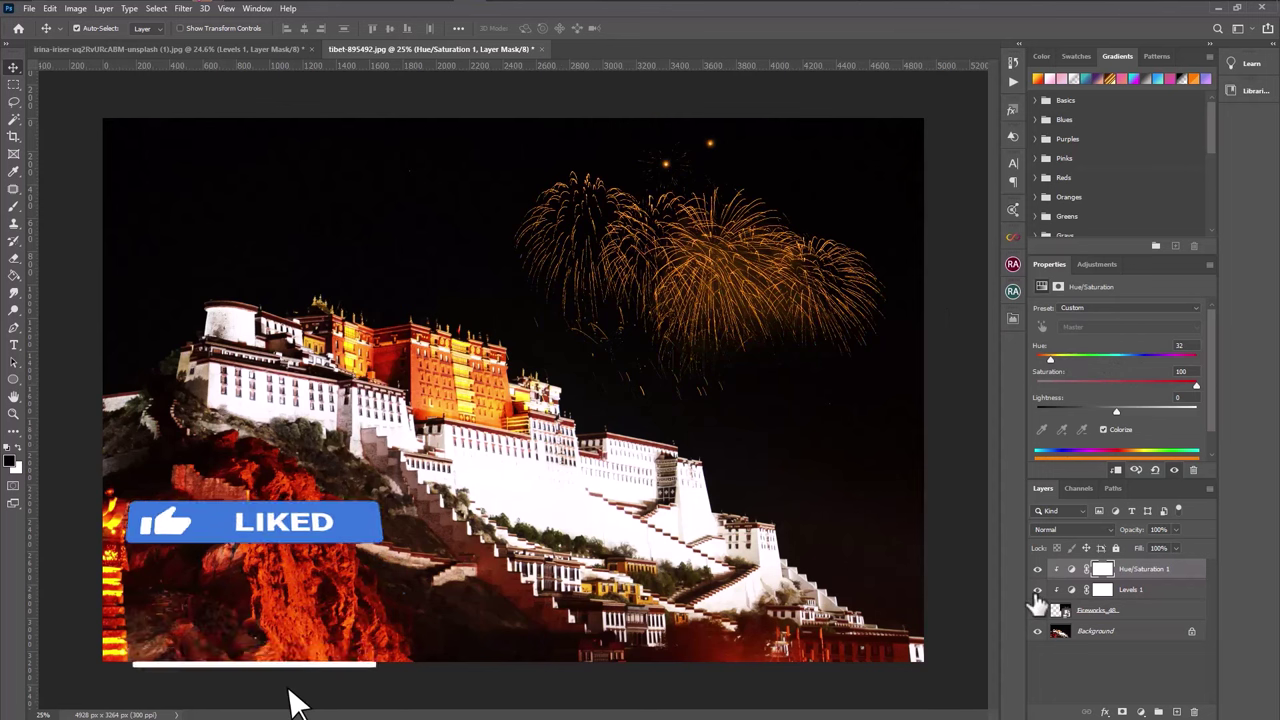
# - In Levels 1, drag the midtones below 1.00 and raise the black point to about 51
pyautogui.click(1188, 592)
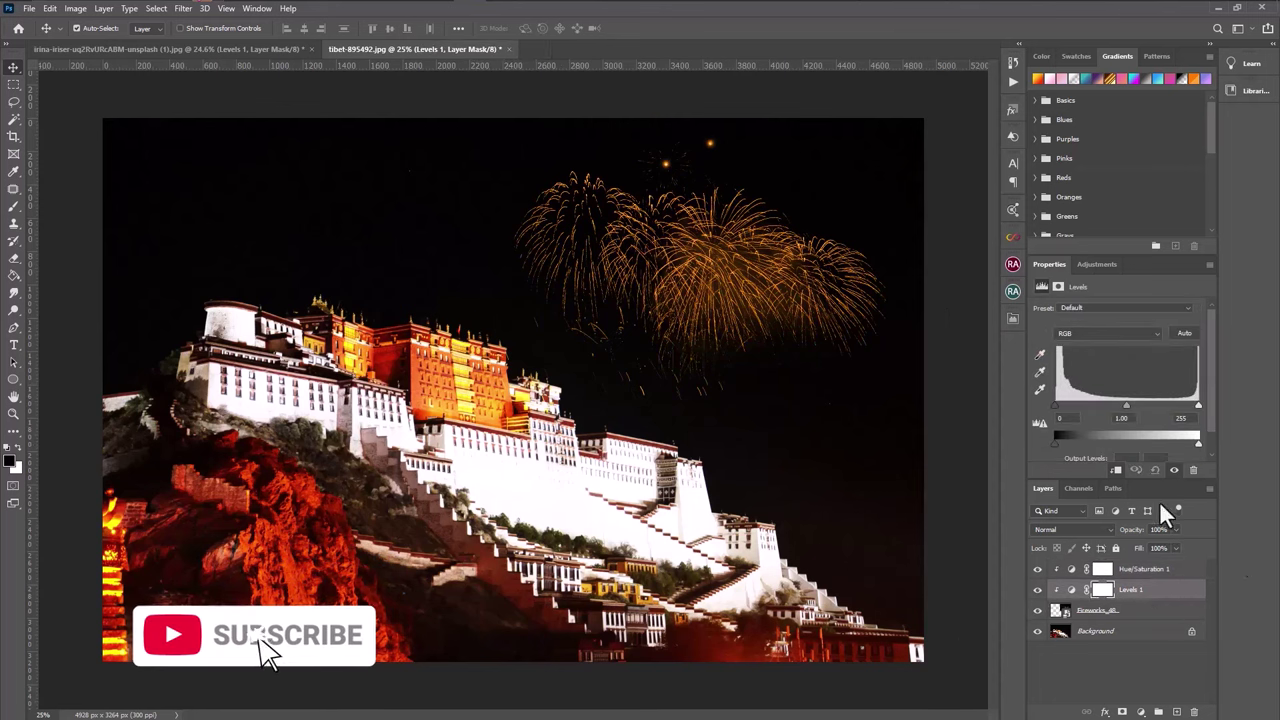
pyautogui.click(1175, 570)
pyautogui.click(1172, 590)
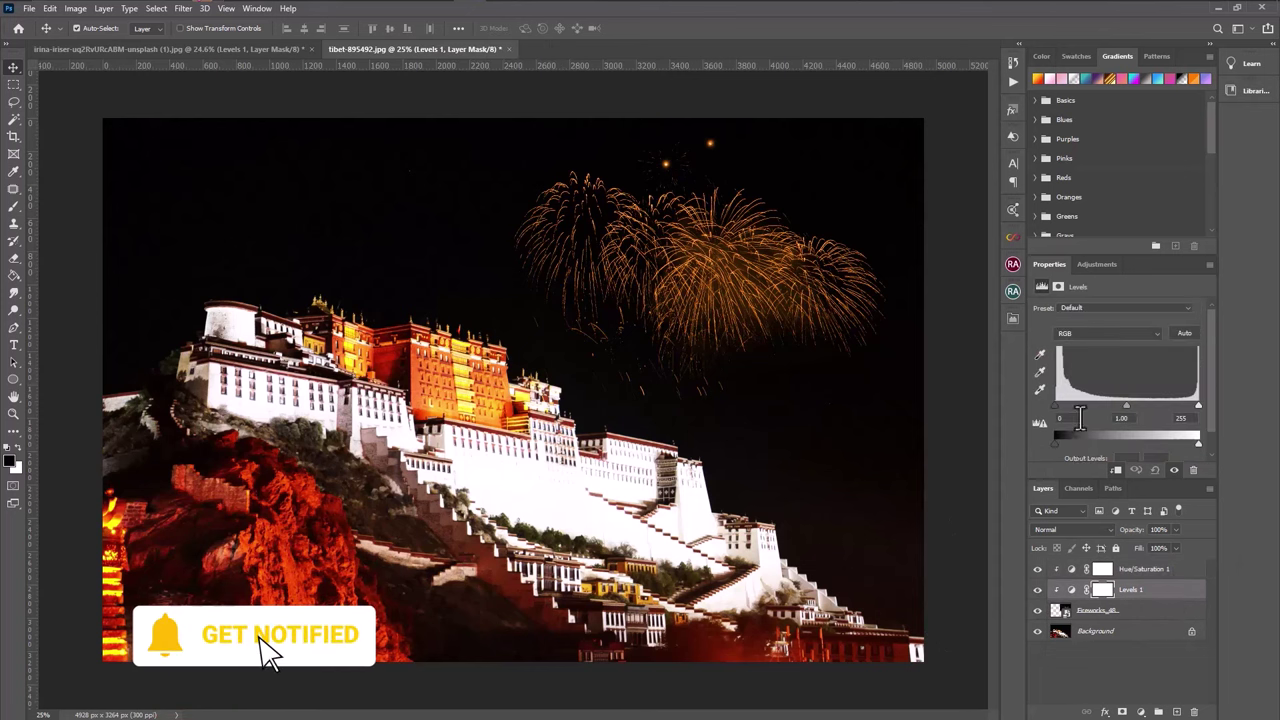
pyautogui.moveTo(1122, 406); pyautogui.dragTo(1139, 406)
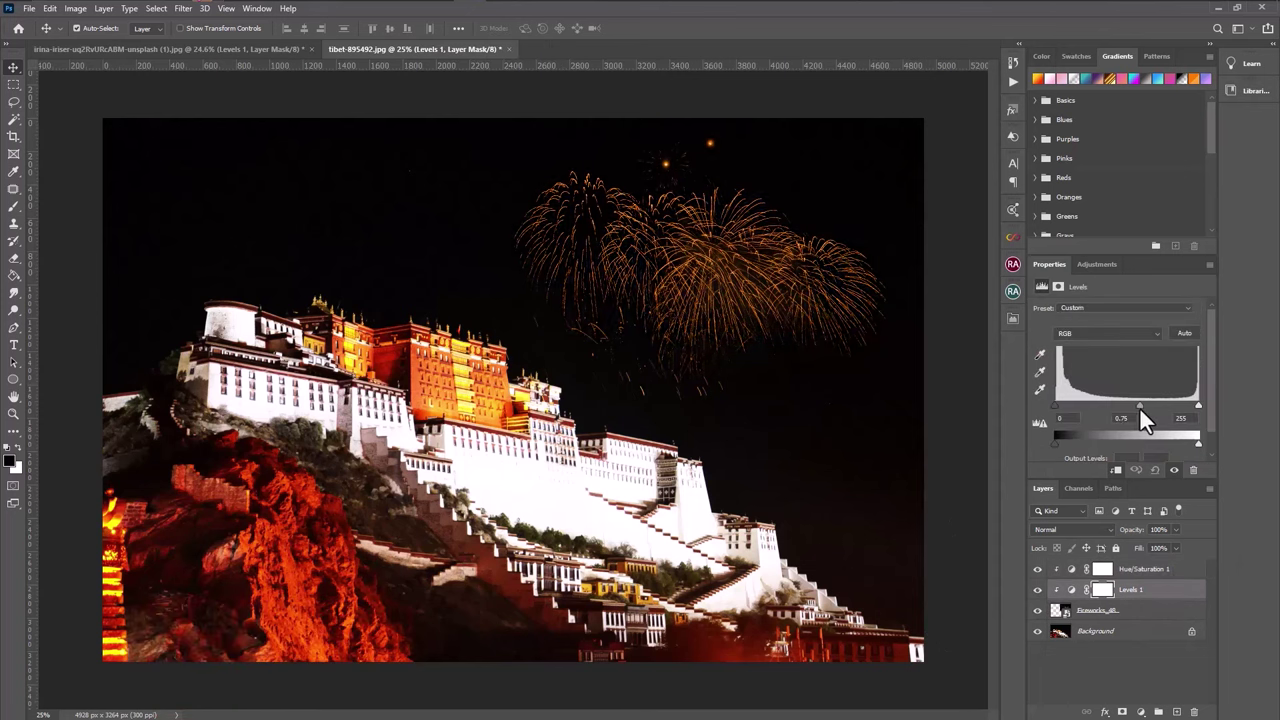
pyautogui.moveTo(1055, 406)
pyautogui.mouseDown()
pyautogui.moveTo(1084, 408)
pyautogui.moveTo(1050, 415)
pyautogui.mouseUp()
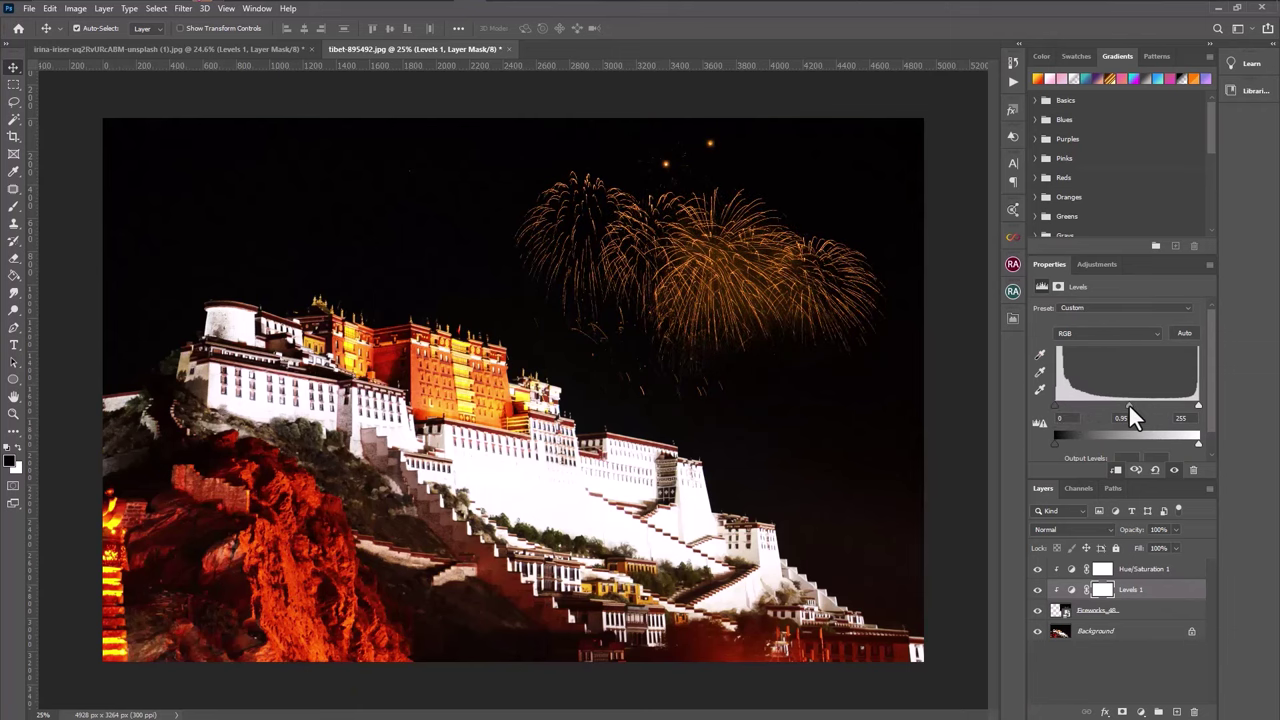